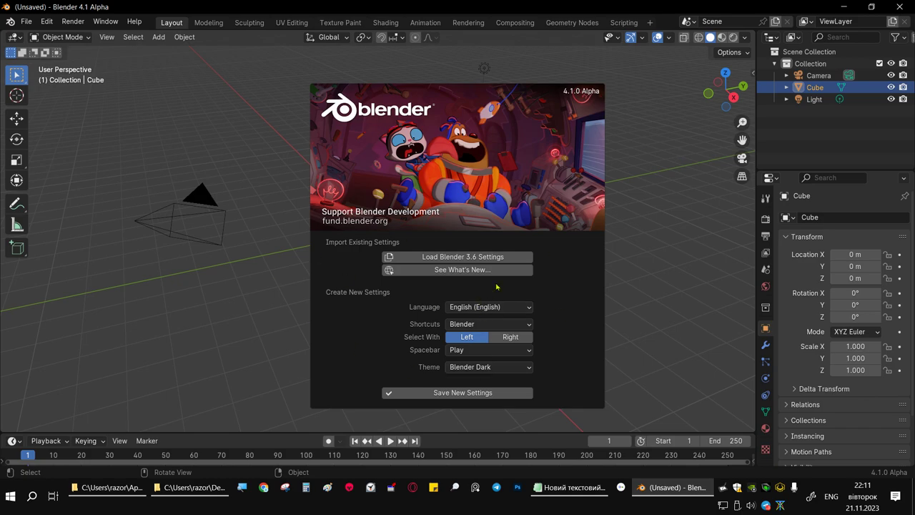
Save new default settings for Blender 4.1 and close the splash screen.
left_click(436, 394)
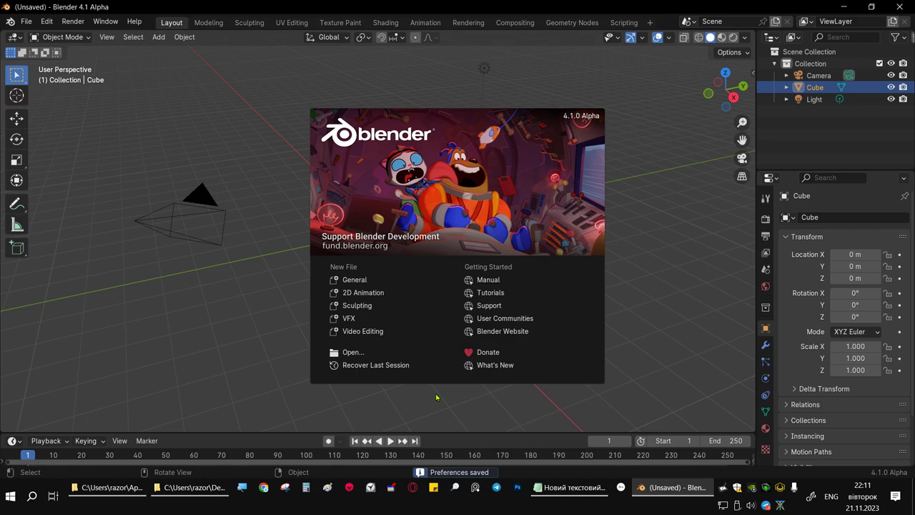
left_click(216, 291)
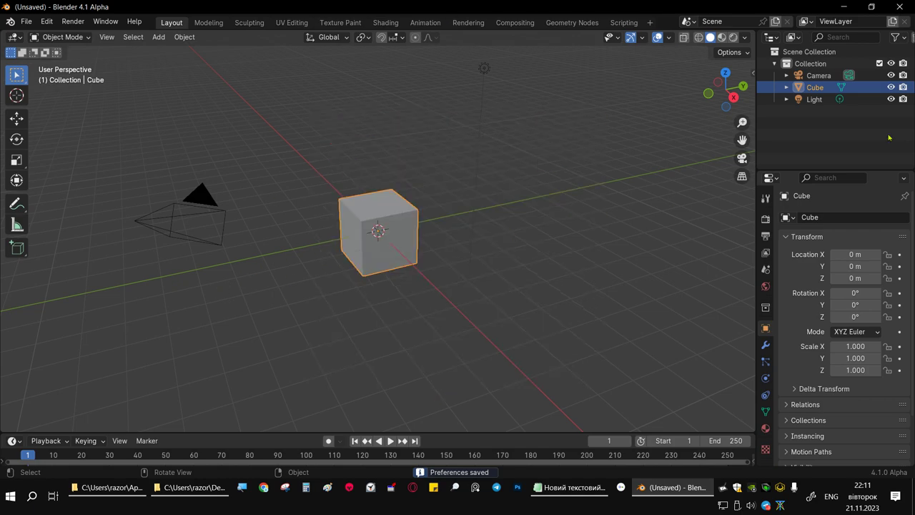
Close Blender, then launch Blender 4.1 from its shortcut and close it again.
left_click(900, 7)
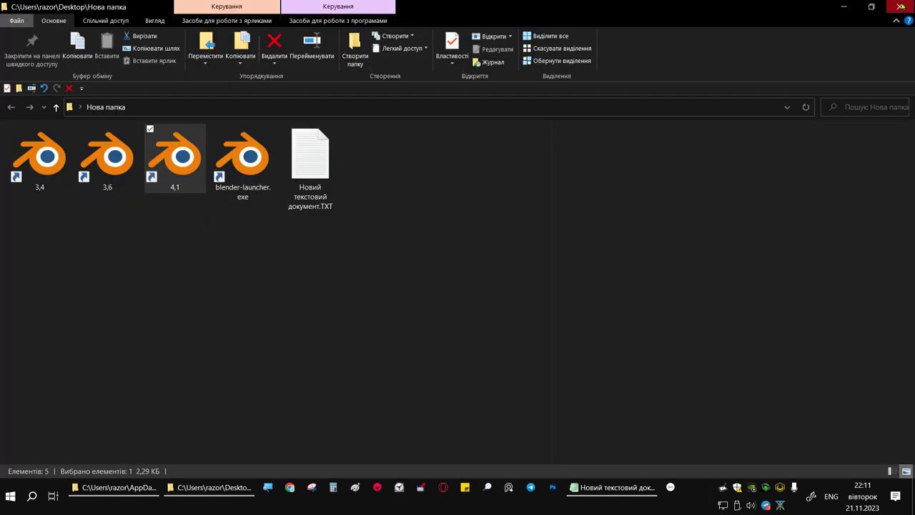
double_click(191, 167)
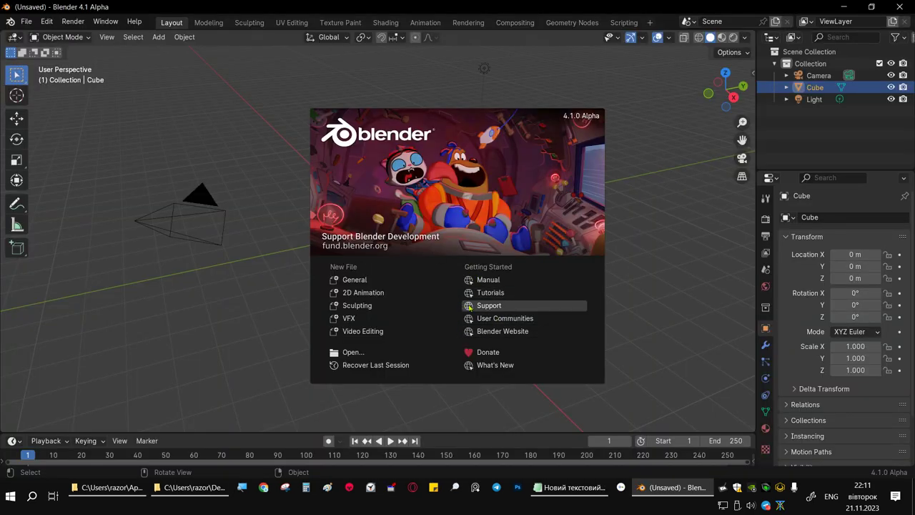
left_click(908, 5)
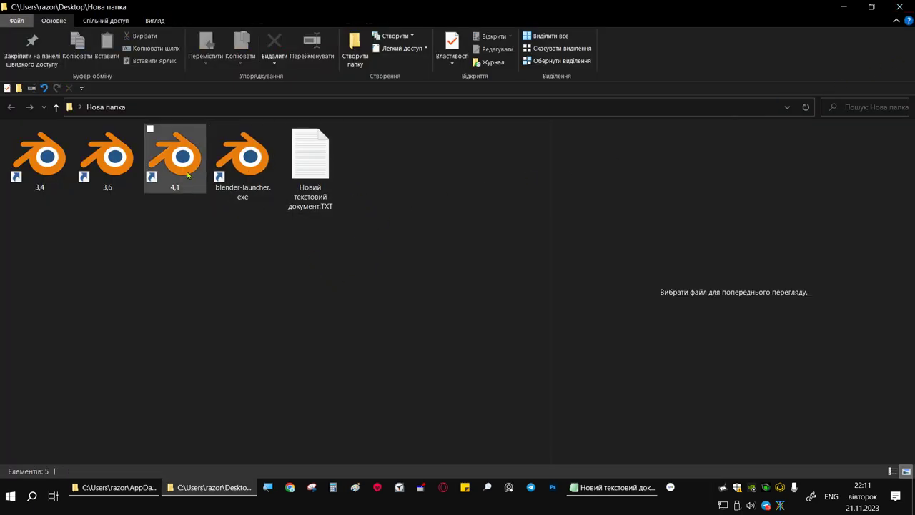
Select the 3,6, 3,4 and 4,1 shortcuts in turn, clearing the selection each time.
left_click(107, 171)
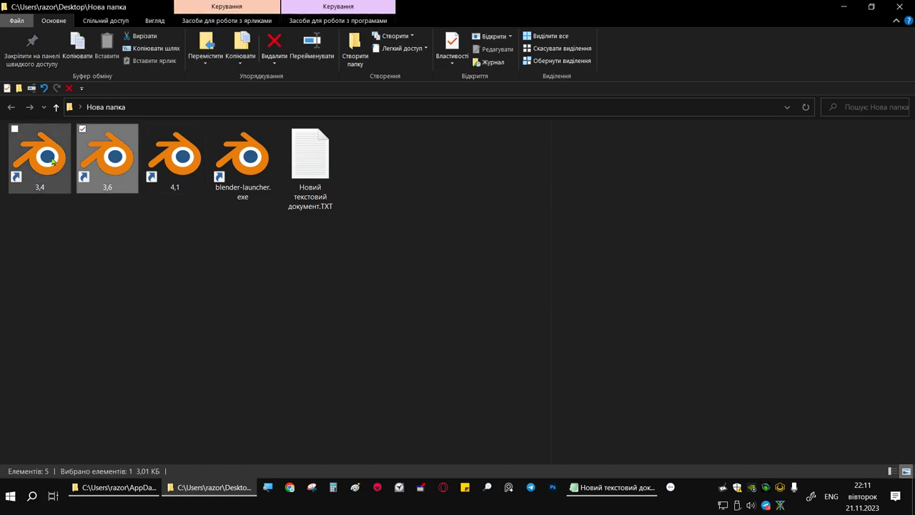
left_click(36, 174)
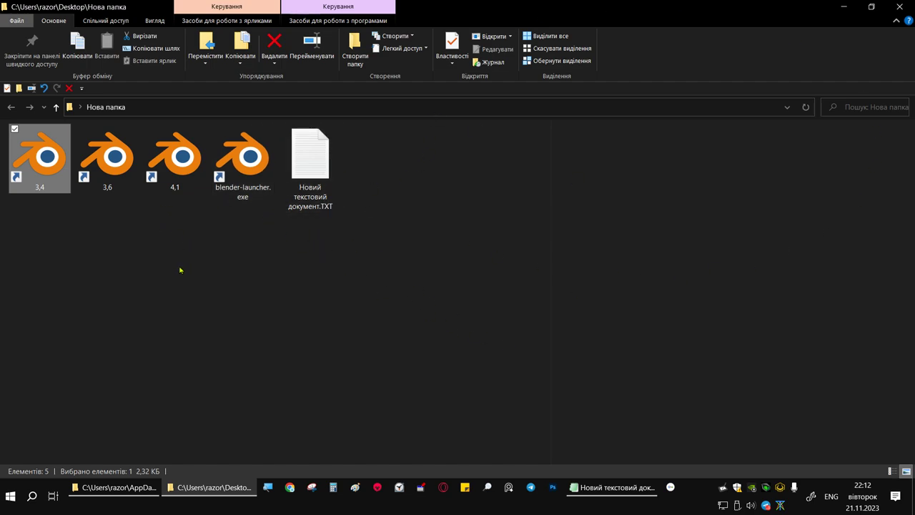
left_click(439, 315)
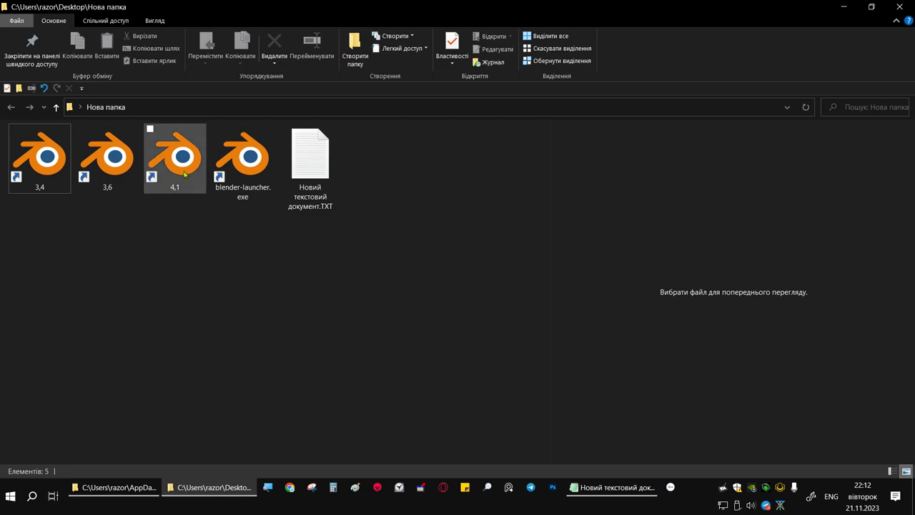
left_click(183, 167)
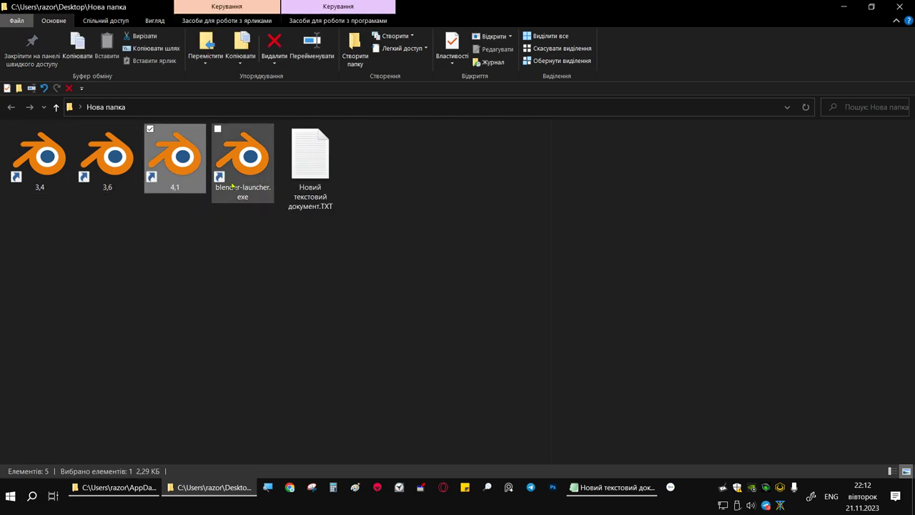
left_click(383, 265)
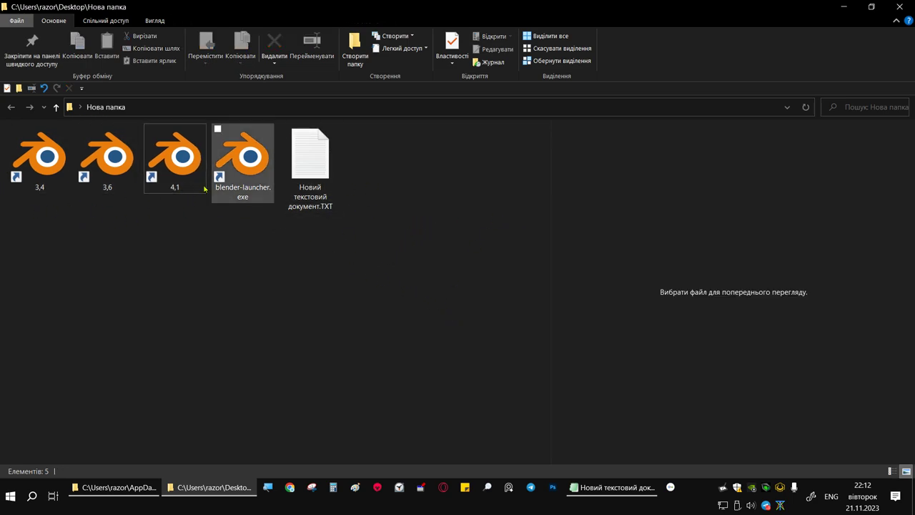
Open the note in AkelPad, select the Blender Foundation settings path line, then close it.
left_click(321, 172)
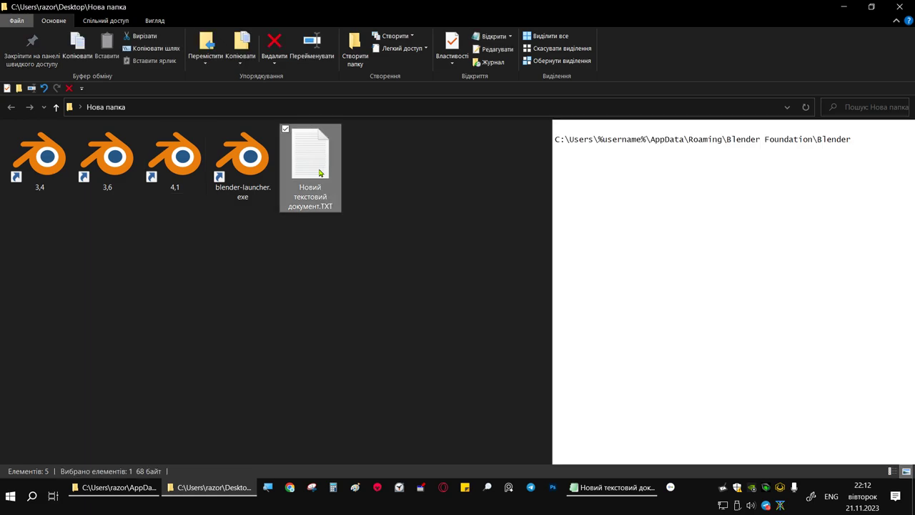
double_click(318, 182)
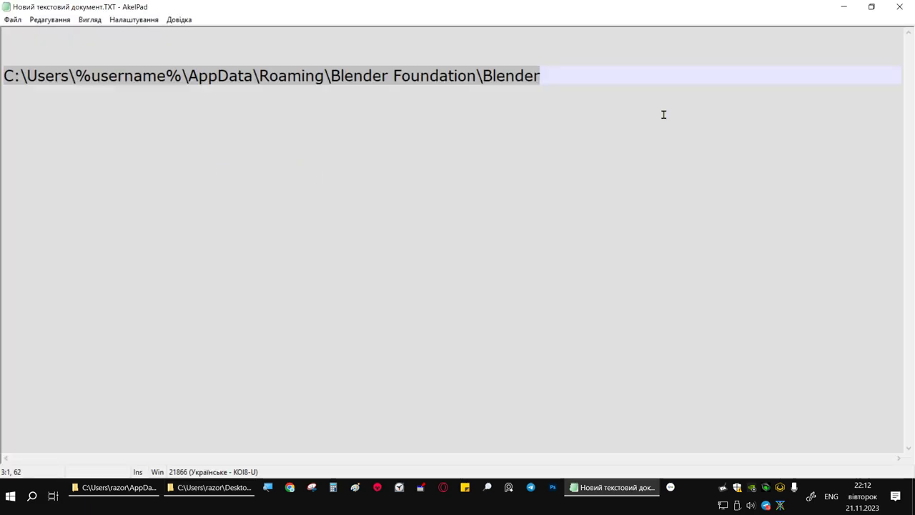
left_click(202, 101)
key("shift+Up")
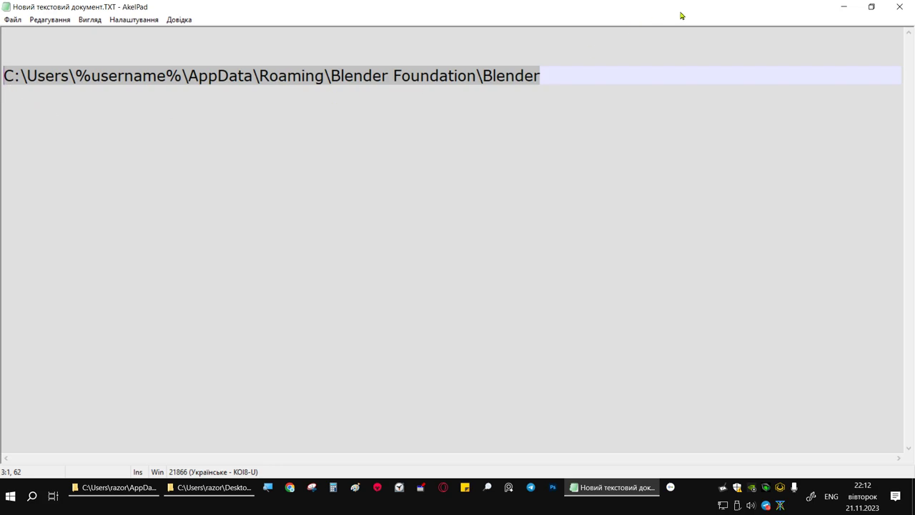
left_click(899, 6)
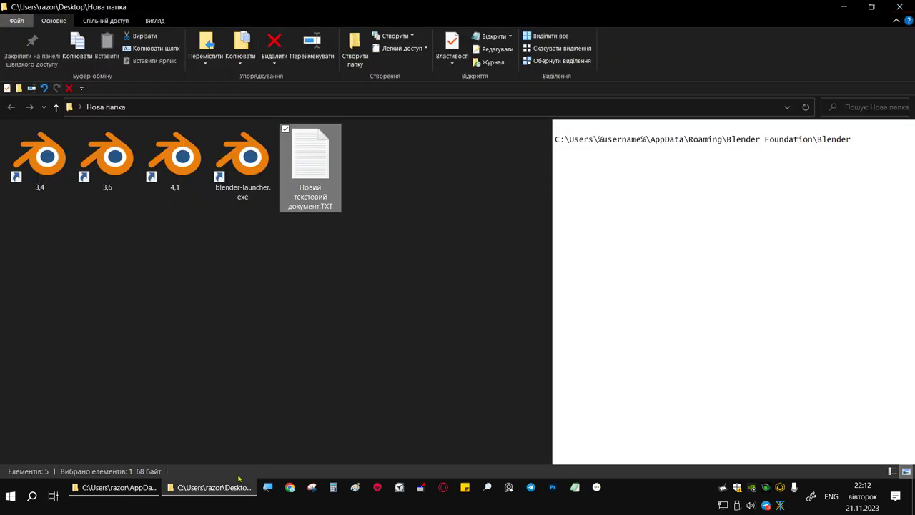
Go to the Blender Foundation\Blender settings folder and delete the 4.1 folder.
left_click(115, 486)
left_click(399, 106)
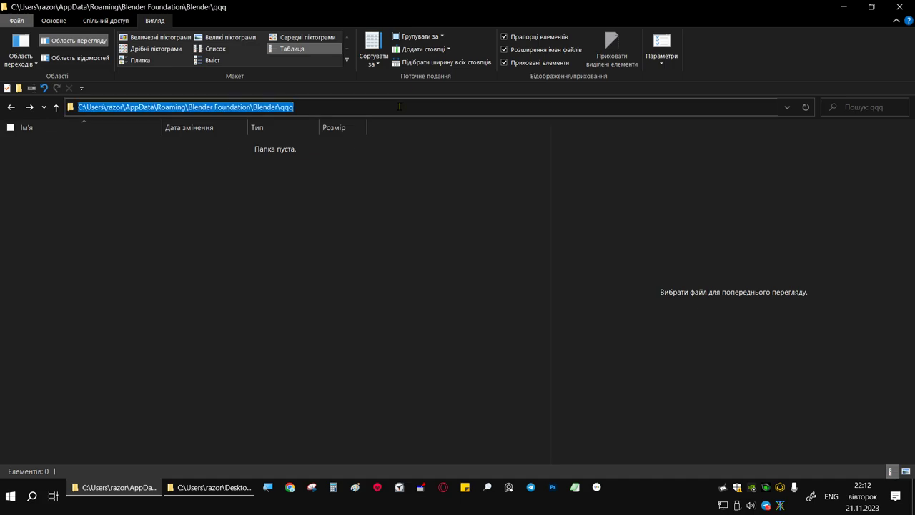
key("alt+Up")
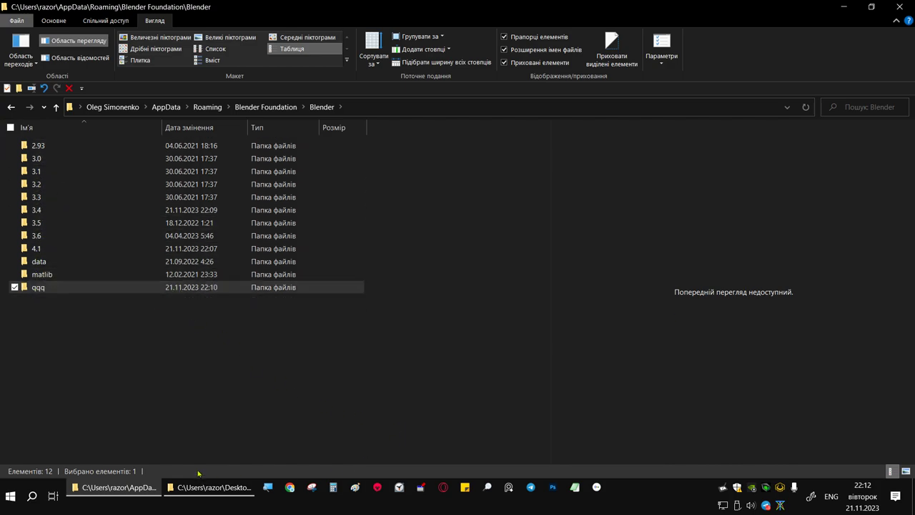
left_click(172, 329)
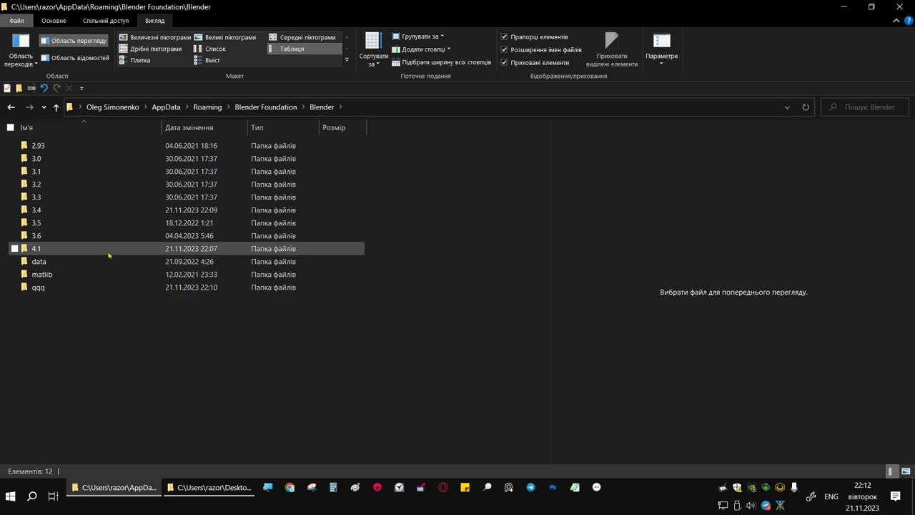
left_click(34, 248)
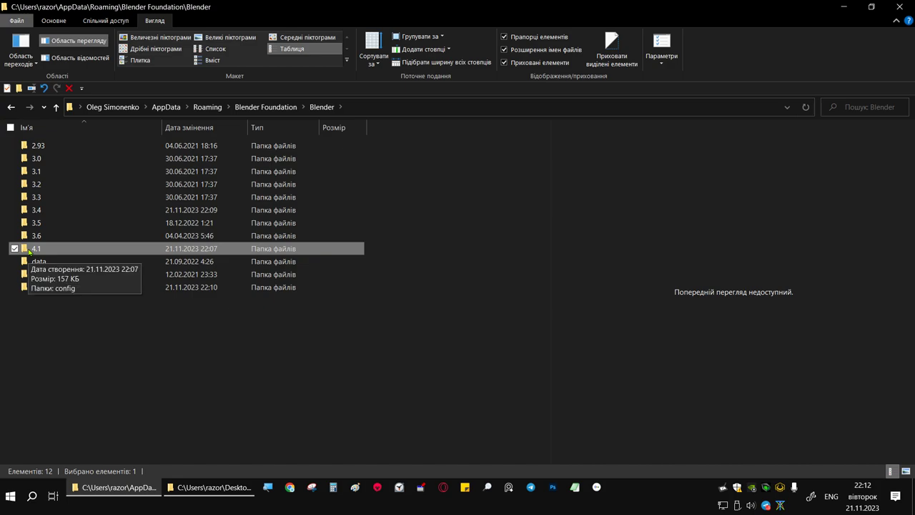
key("Delete")
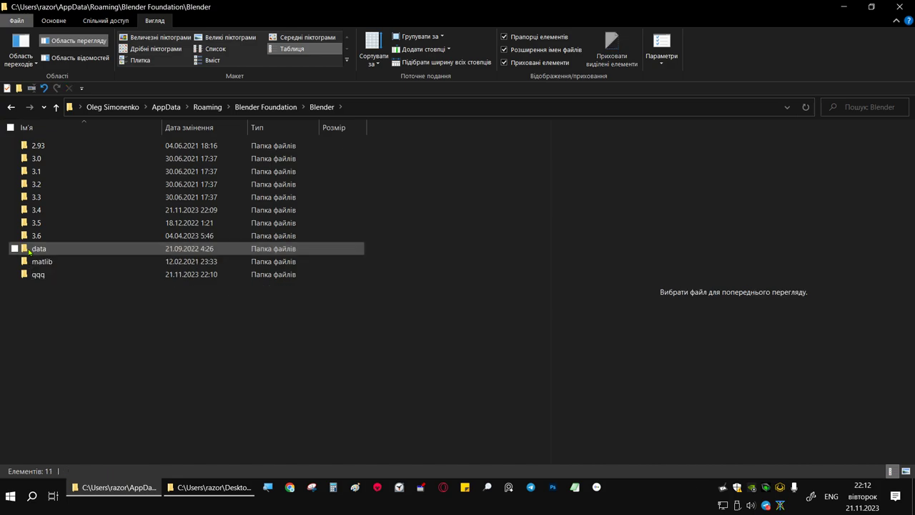
left_click(177, 487)
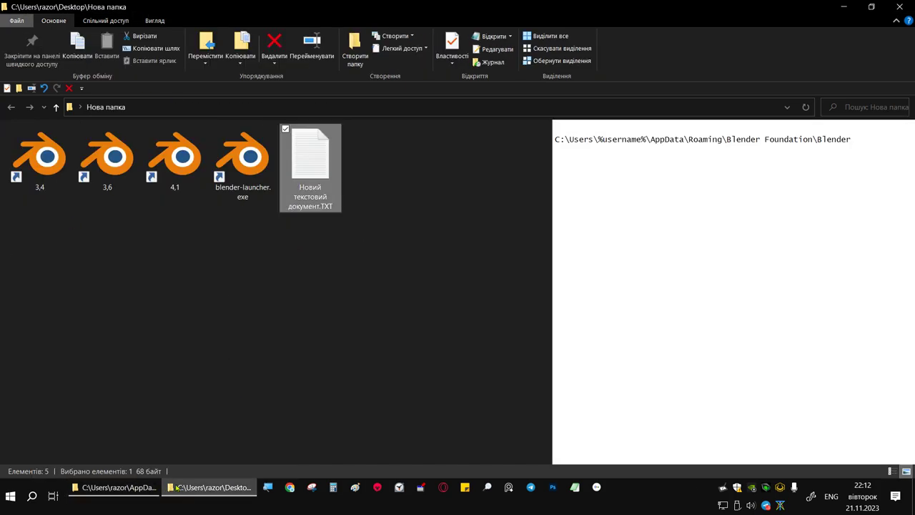
Launch and close Blender 4.1, then select the 3.6 settings folder.
double_click(183, 163)
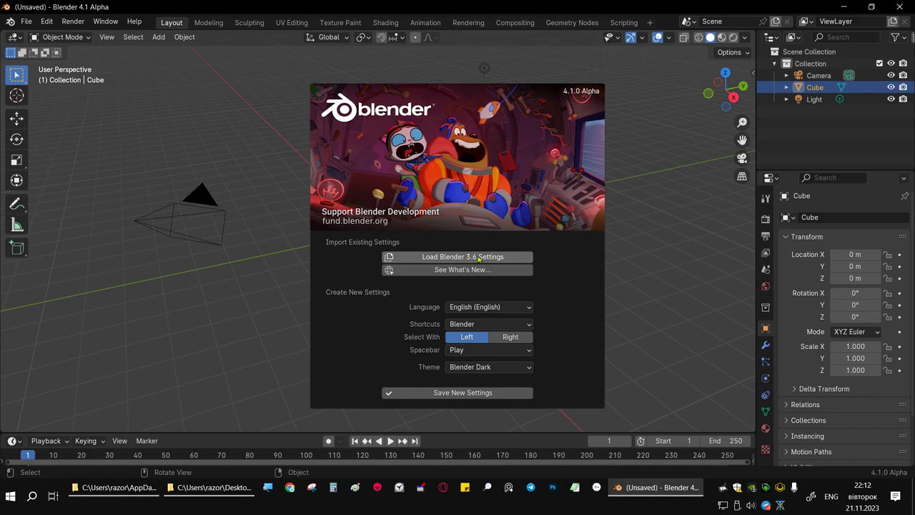
left_click(899, 9)
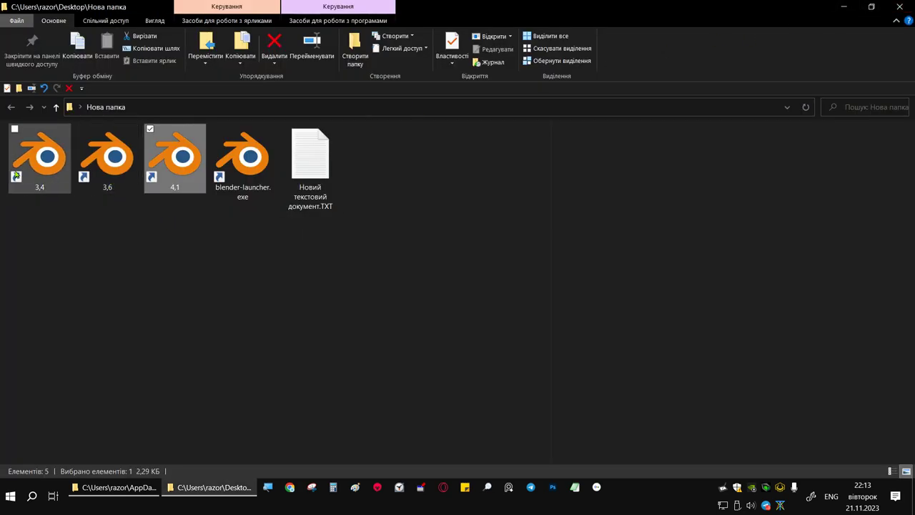
left_click(114, 487)
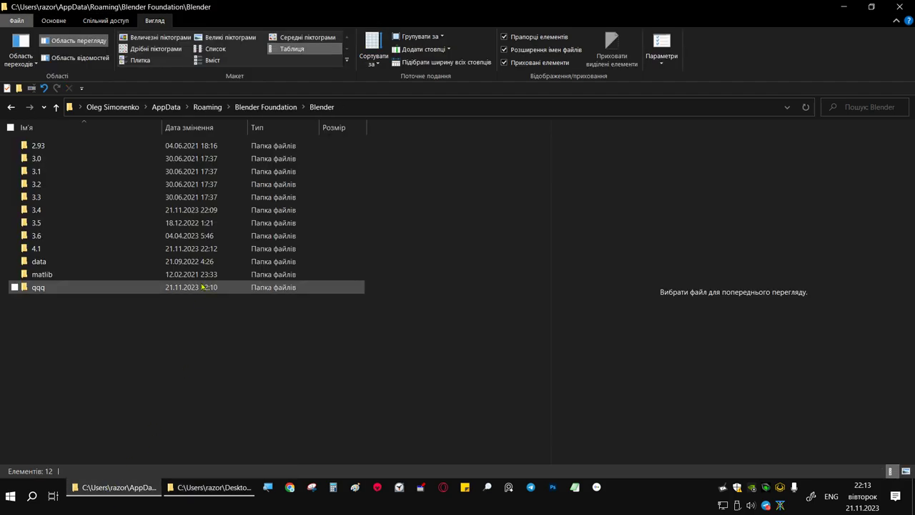
left_click(35, 223)
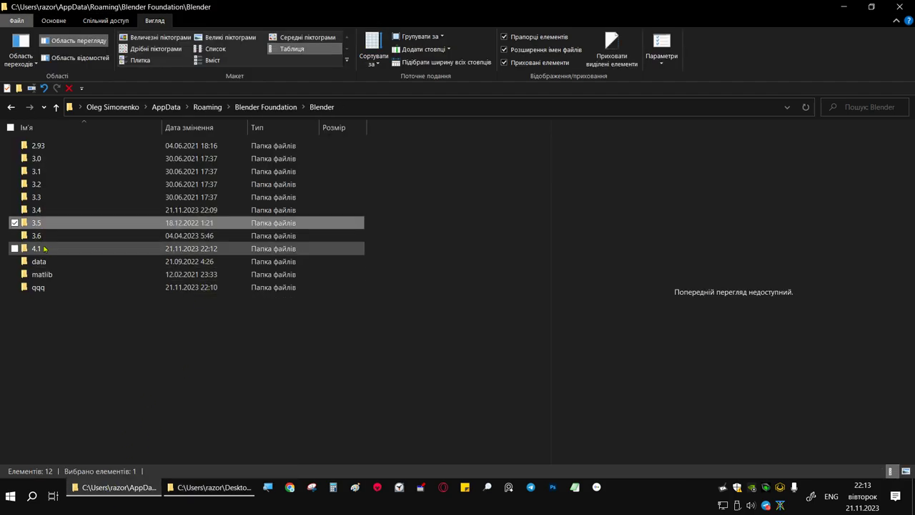
key("Down")
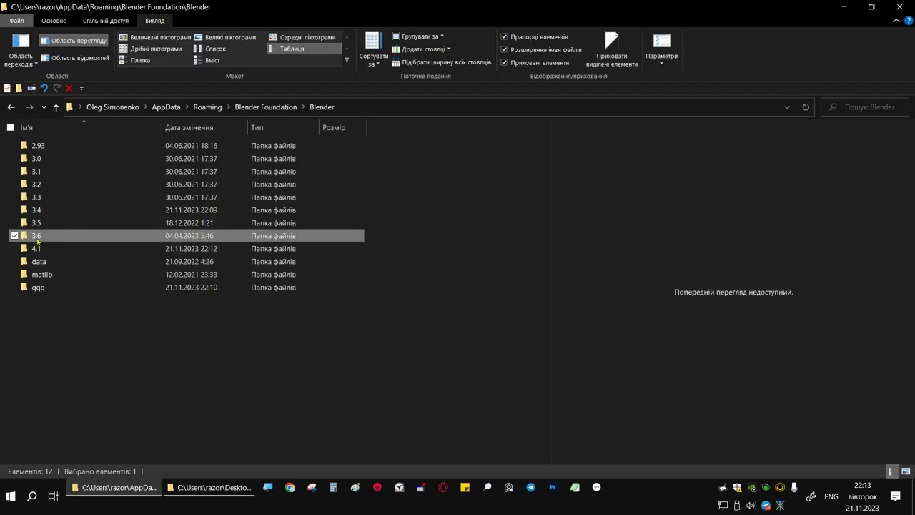
Rename the 3.6 folder to Q3.6 and launch Blender 4.1 from its shortcut.
left_click(35, 240)
left_click(32, 236)
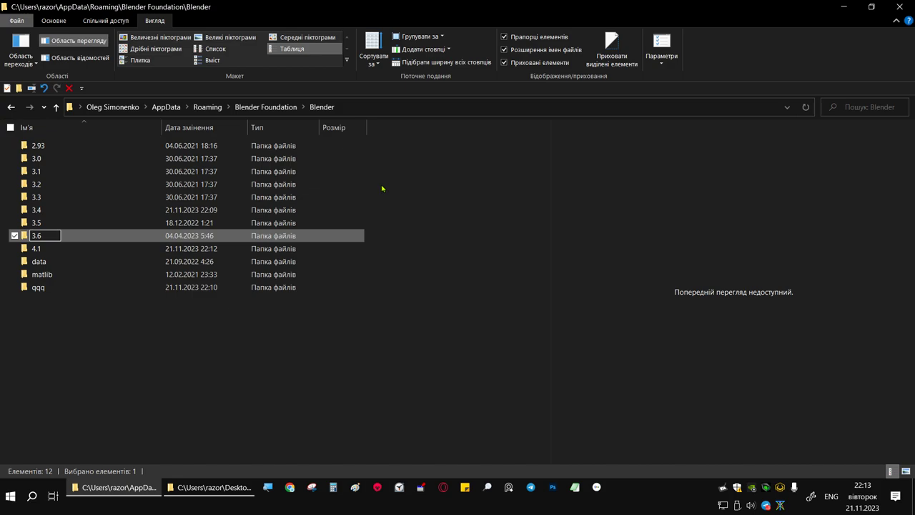
type("Q")
key("Return")
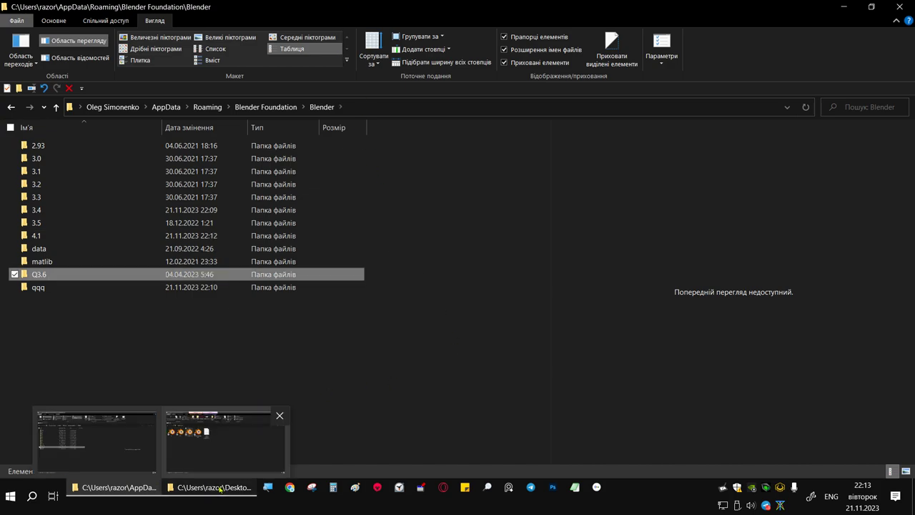
left_click(227, 439)
left_click(225, 251)
double_click(177, 169)
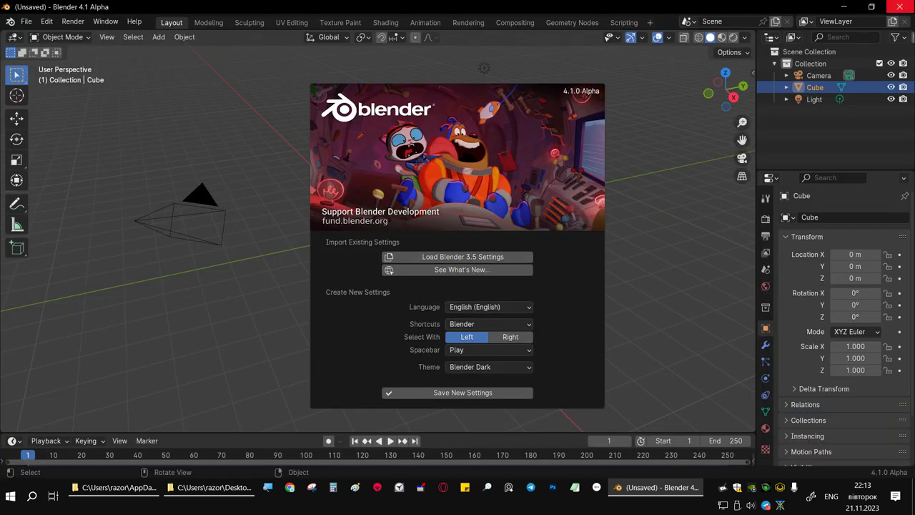
Close Blender, rename the 3.5 settings folder to Q3.5, and return to the shortcuts folder.
left_click(900, 8)
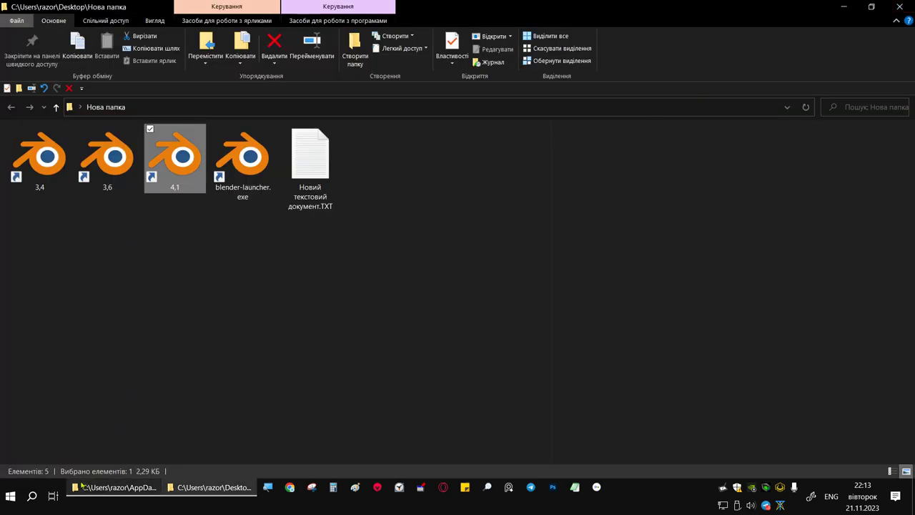
left_click(101, 489)
left_click(34, 224)
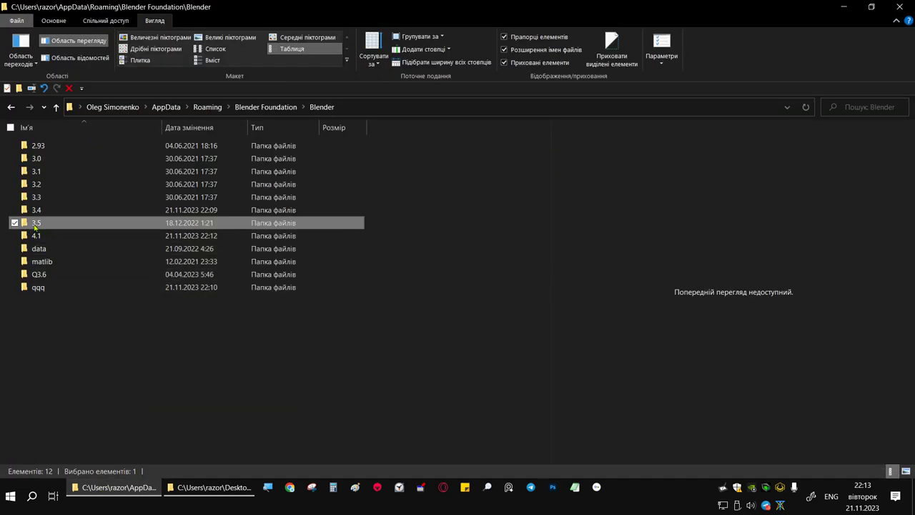
left_click(35, 225)
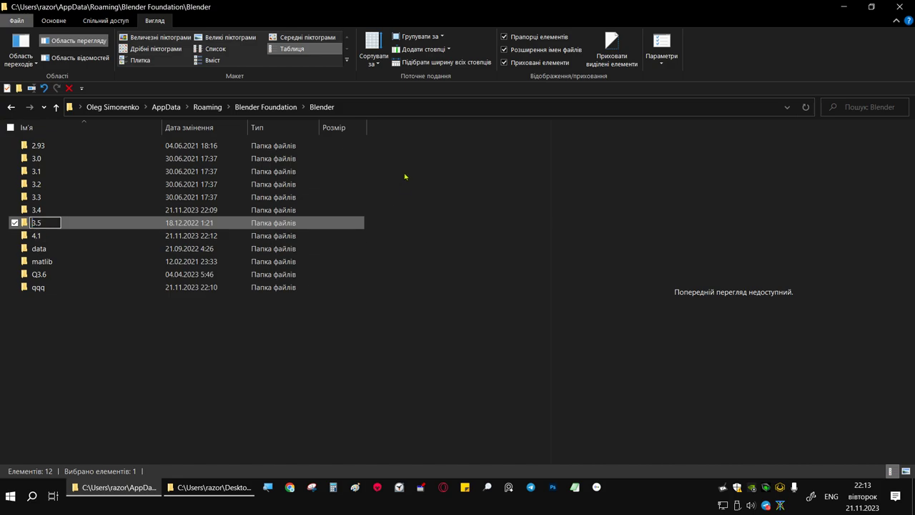
type("Q")
key("Return")
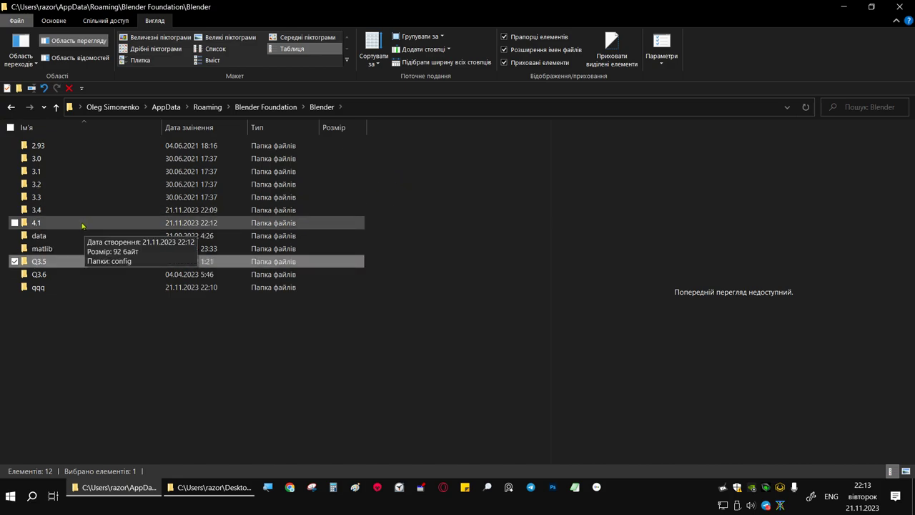
left_click(217, 482)
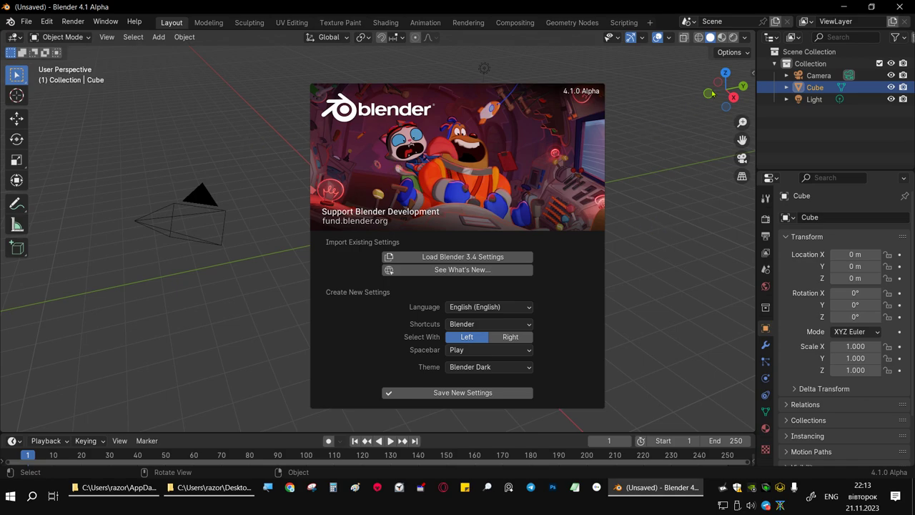
Close Blender and rename the Q3.5 folder back to 3.5.
left_click(899, 6)
left_click(114, 487)
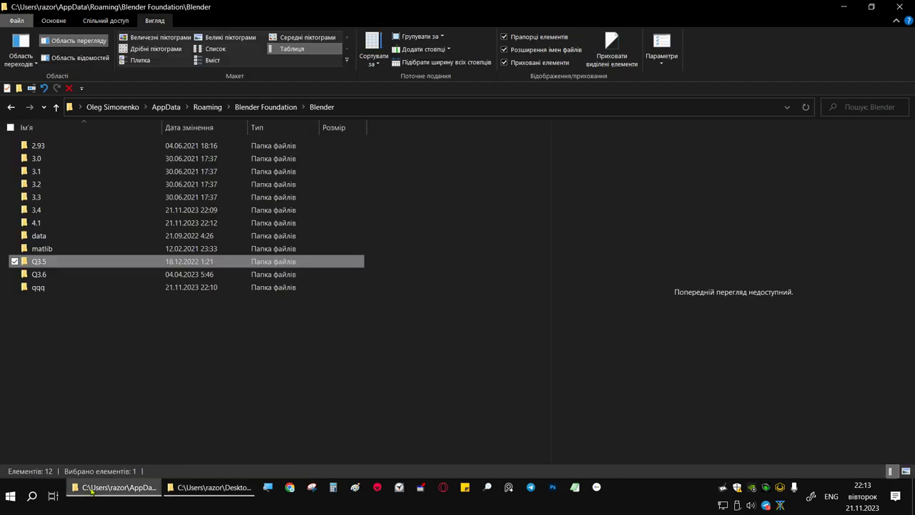
left_click(37, 263)
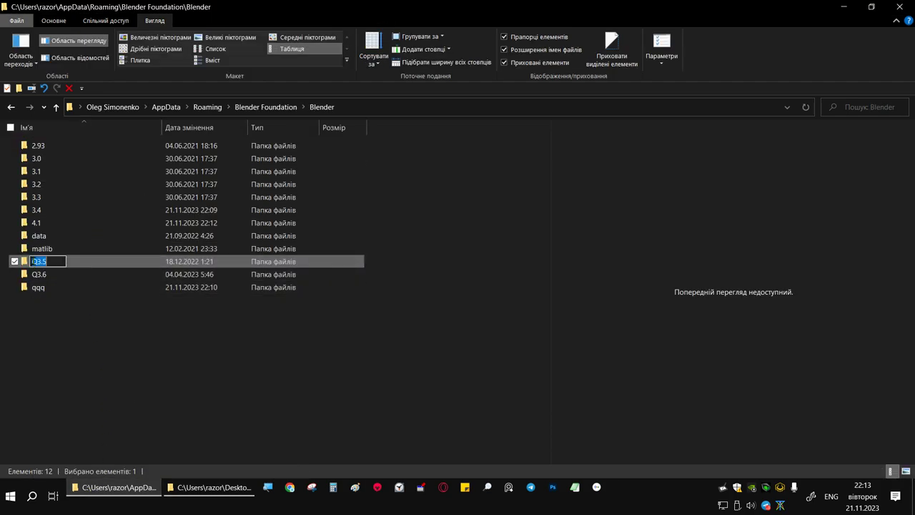
left_click(31, 261)
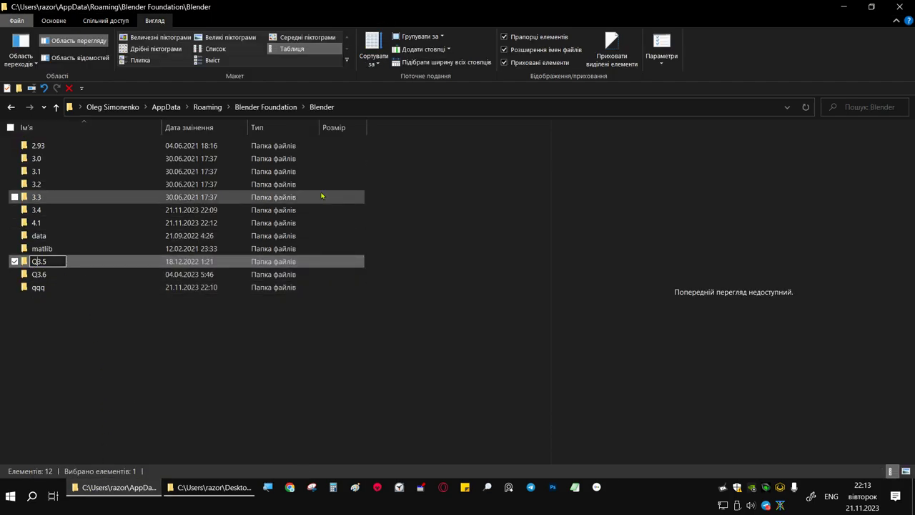
key("BackSpace")
key("Return")
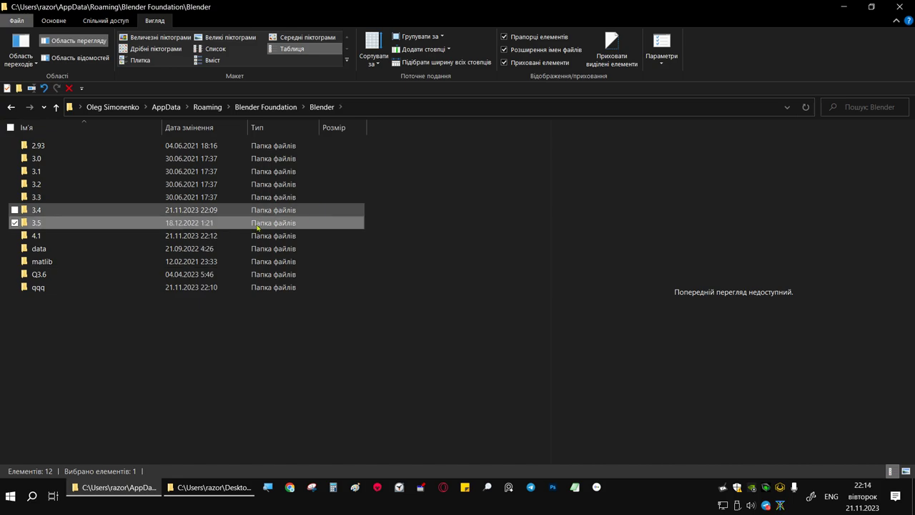
Rename Q3.6 back to 3.6, then check the 3.4, 3.6 and 4.1 folders.
left_click(38, 281)
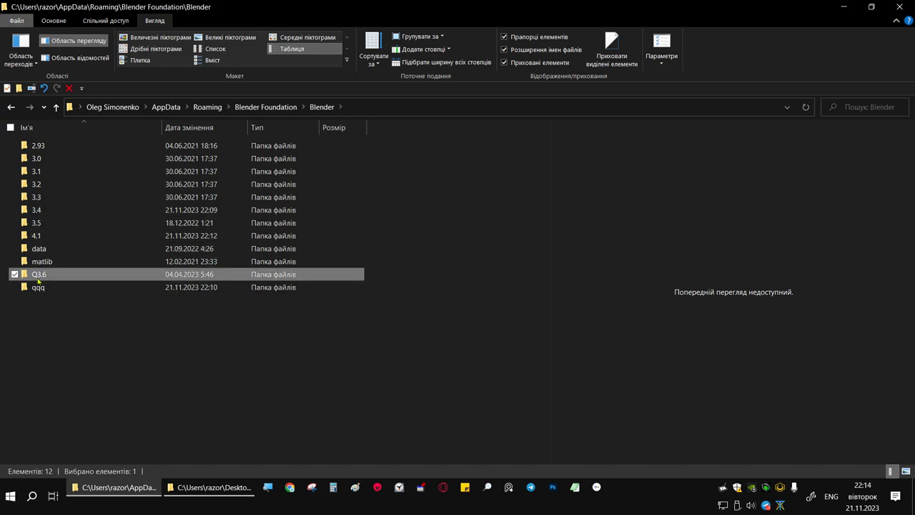
left_click(36, 275)
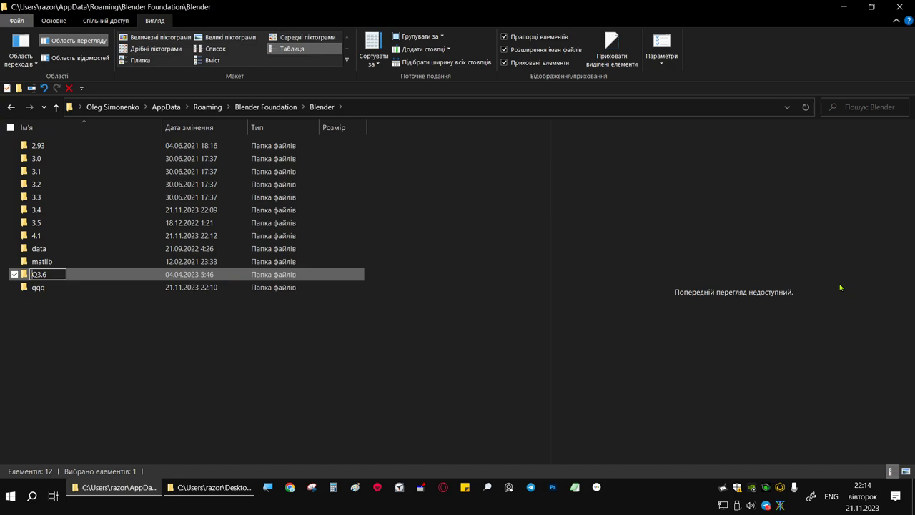
key("Delete")
key("Return")
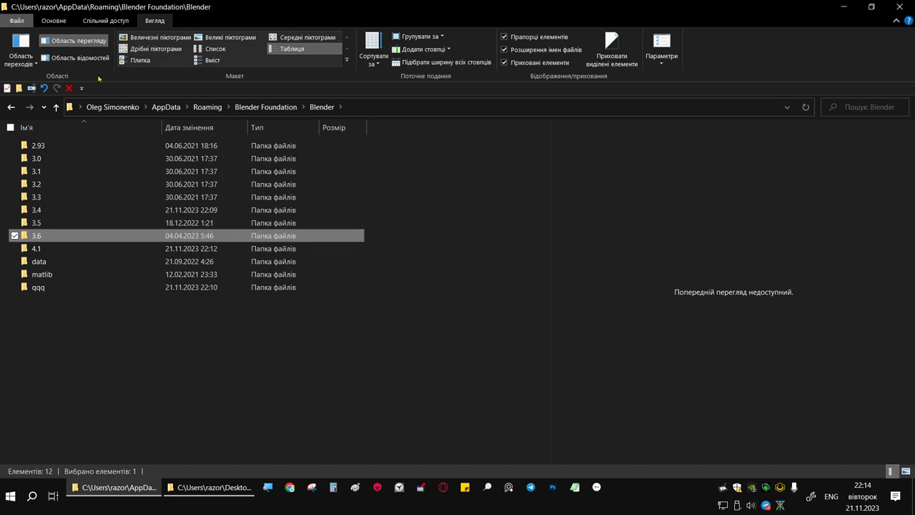
left_click(50, 211)
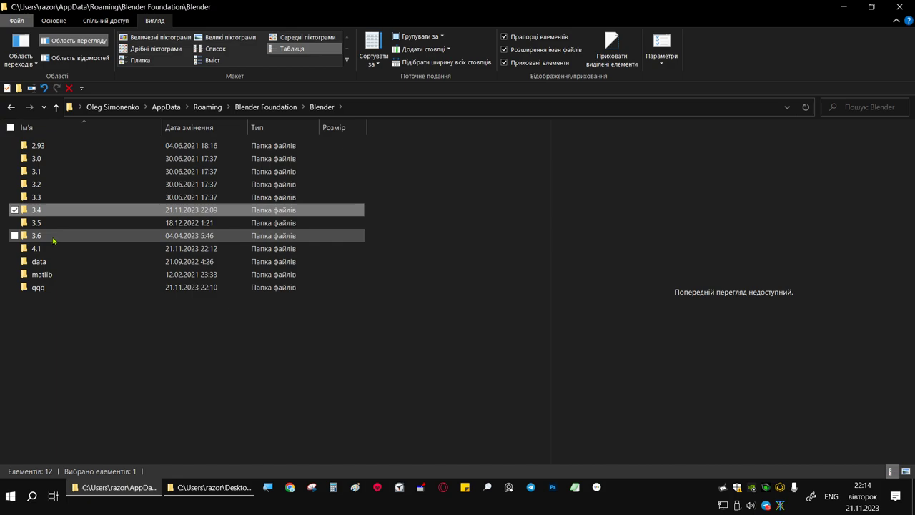
left_click(53, 237)
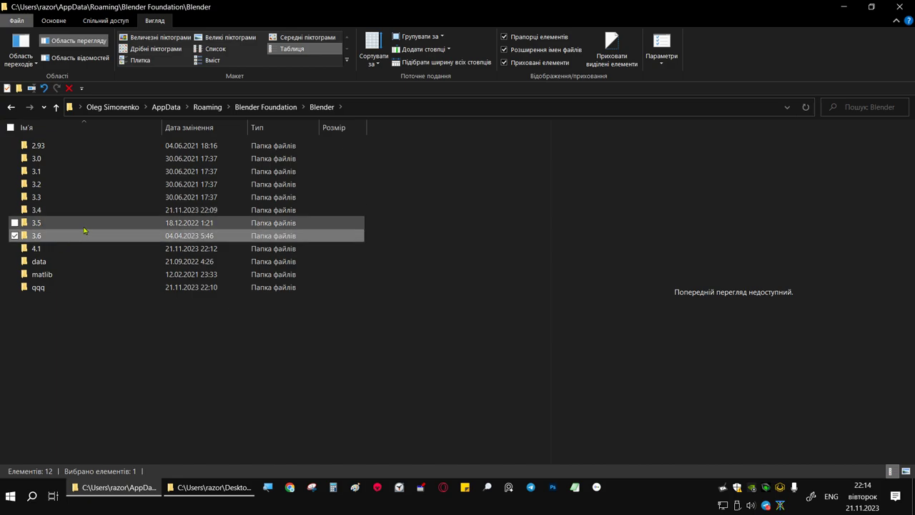
left_click(45, 251)
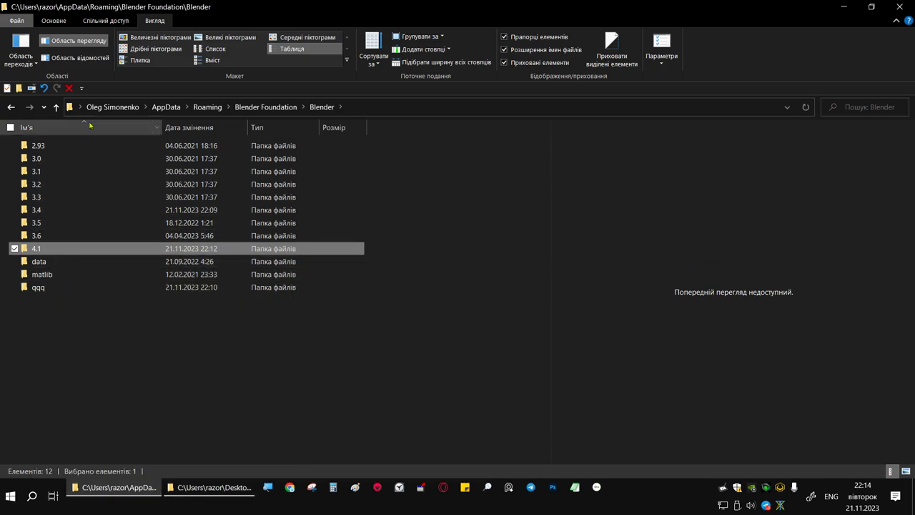
Leave the new 4.1 folder name unchanged and relaunch Blender 4.1 from its shortcut.
left_click(38, 248)
left_click(40, 287)
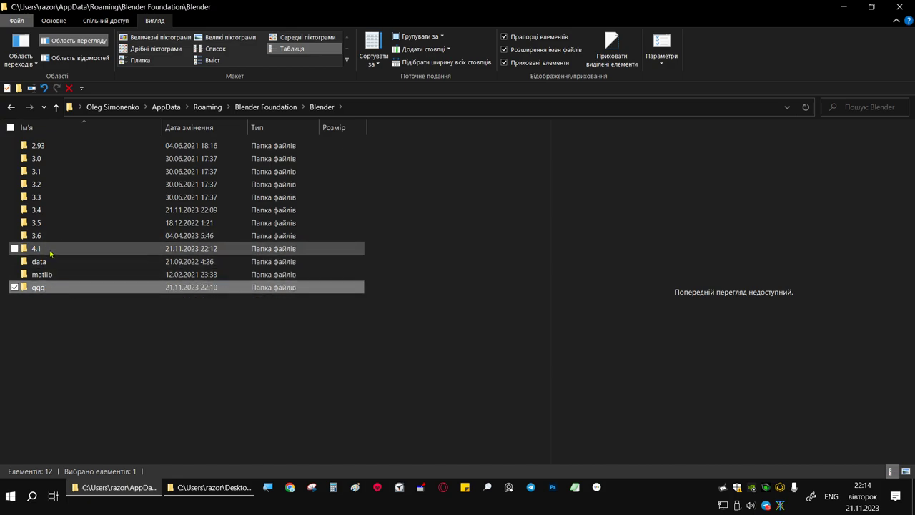
left_click(43, 248)
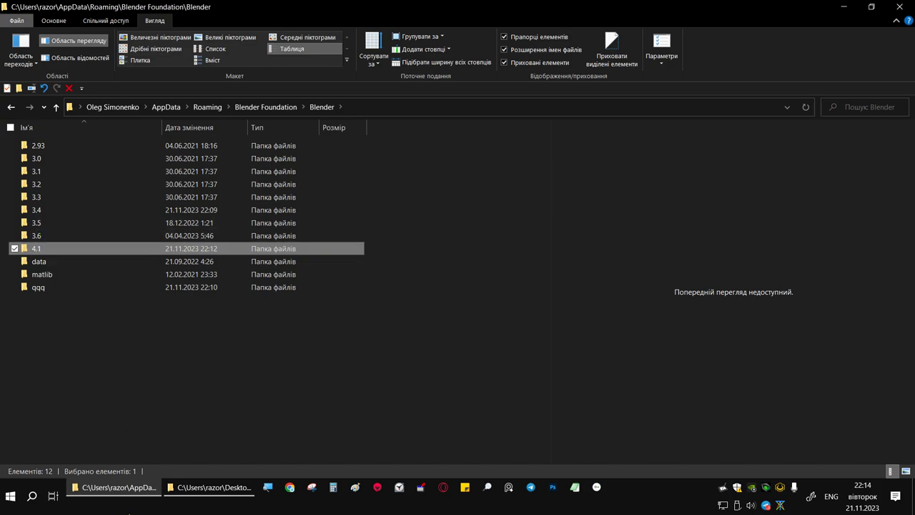
left_click(116, 491)
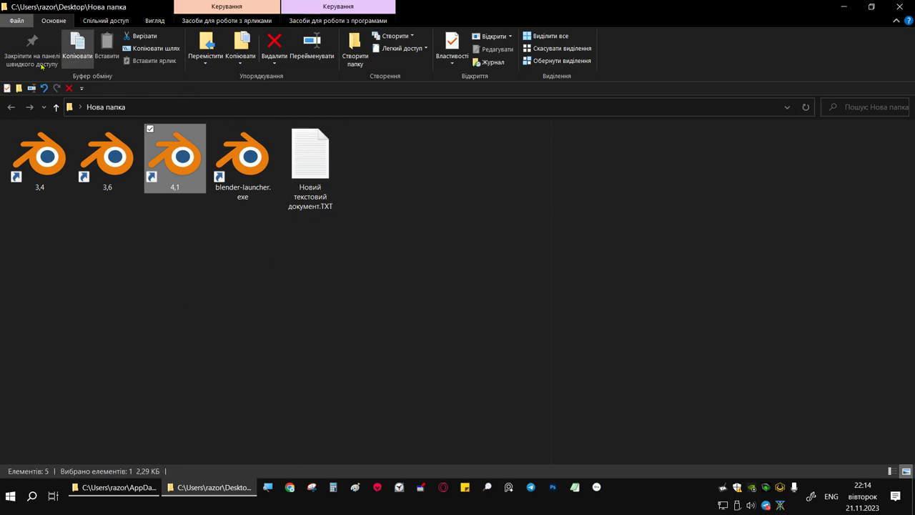
left_click(191, 258)
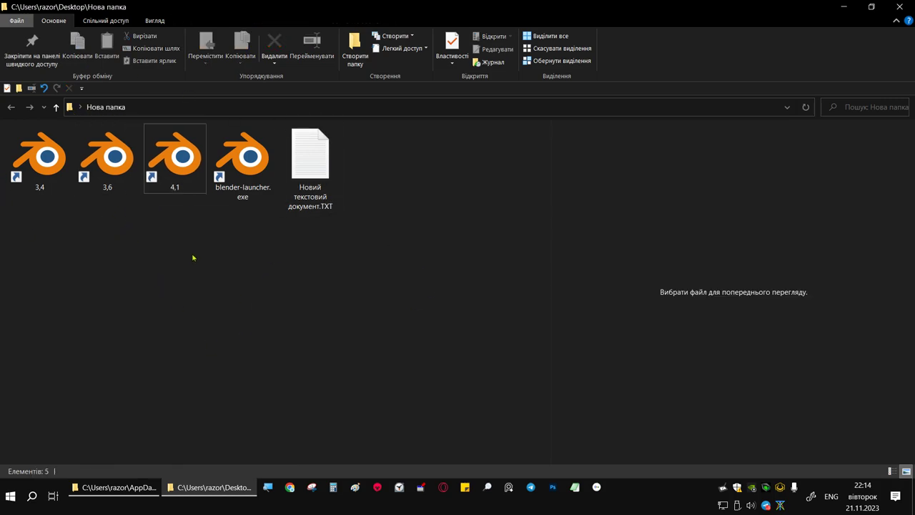
double_click(192, 153)
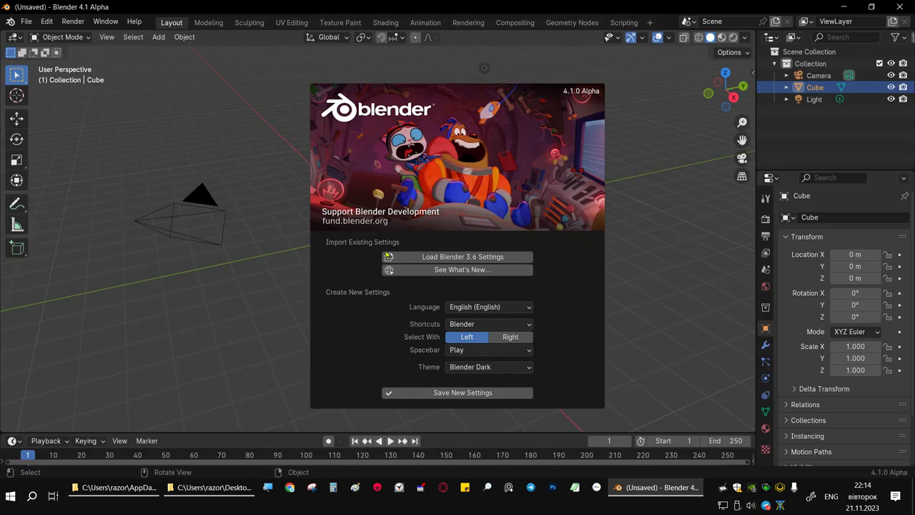
Choose Load Blender 3.6 Settings on the Blender 4.1 splash screen.
left_click(446, 258)
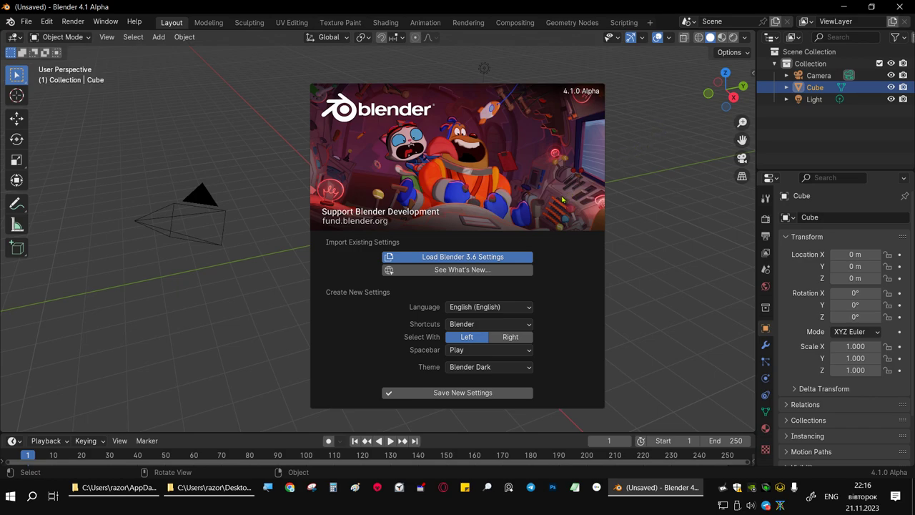
View the 3.6 folder's Properties showing 9,77 ГБ, then minimize Explorer.
left_click(109, 488)
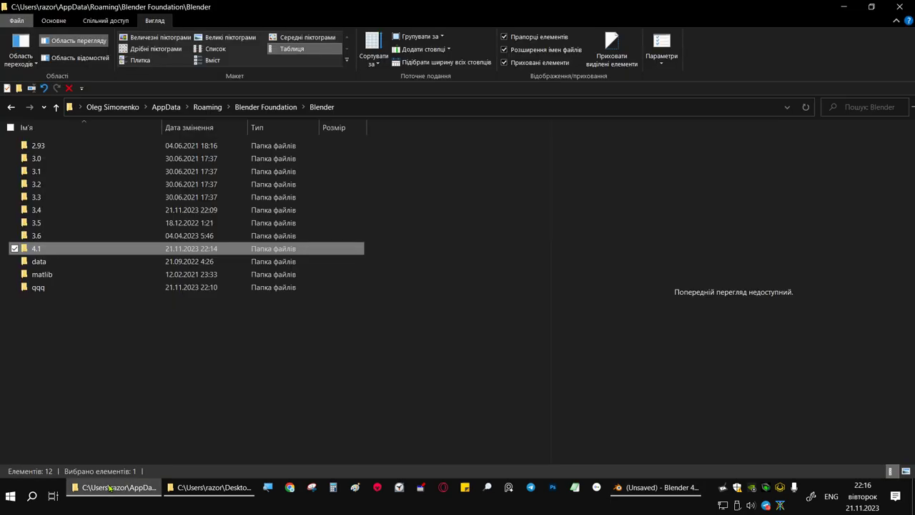
left_click(41, 237)
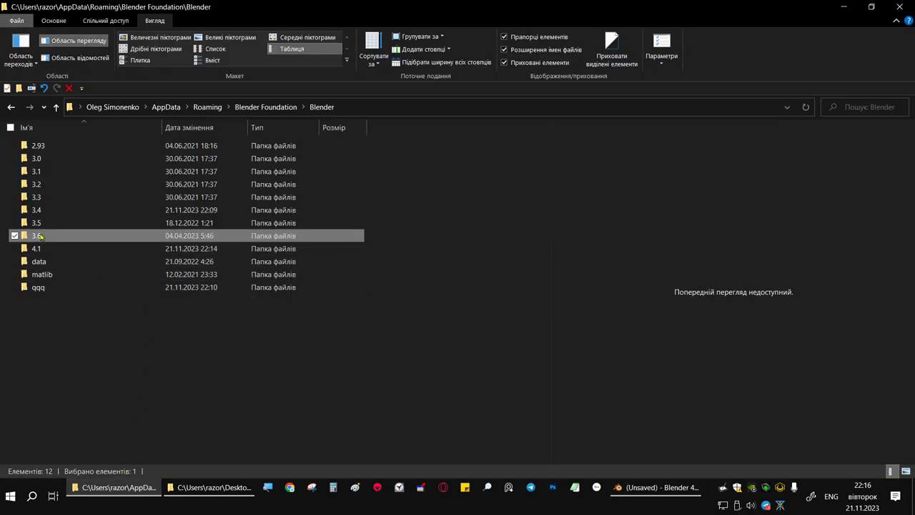
right_click(44, 237)
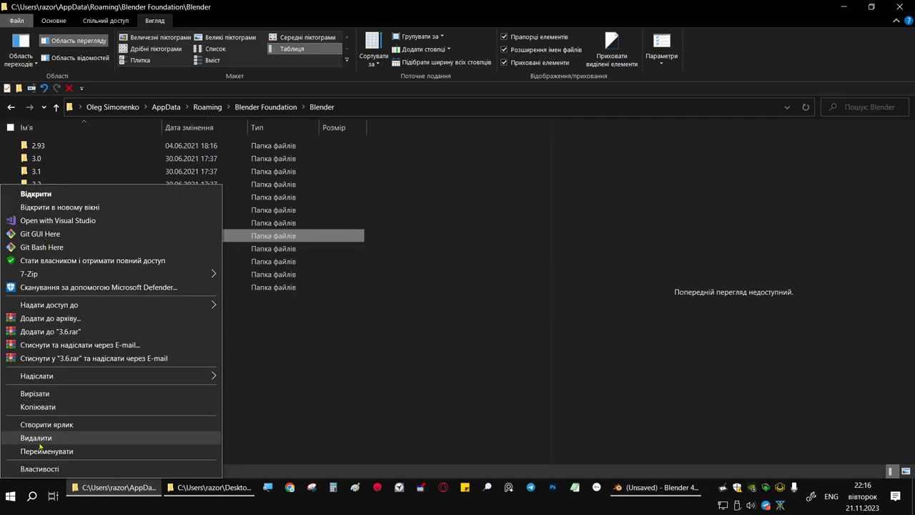
left_click(43, 470)
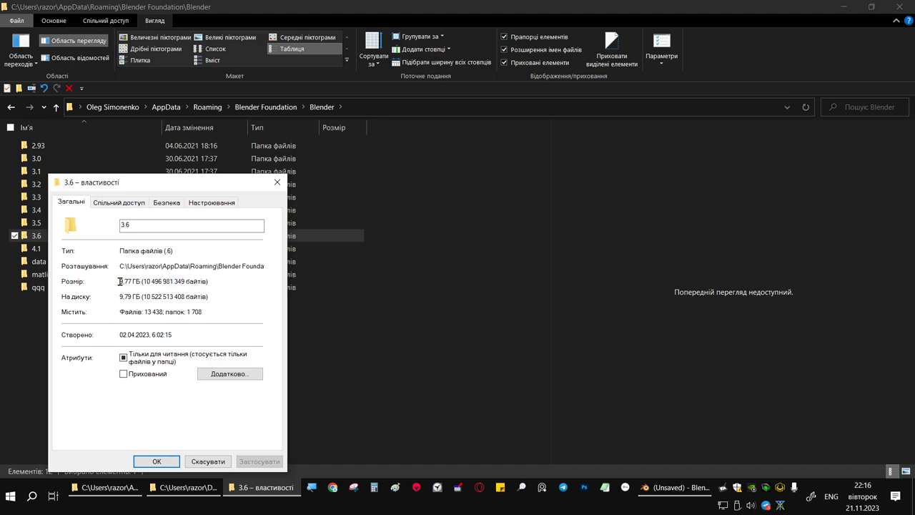
left_click_drag(120, 281, 160, 281)
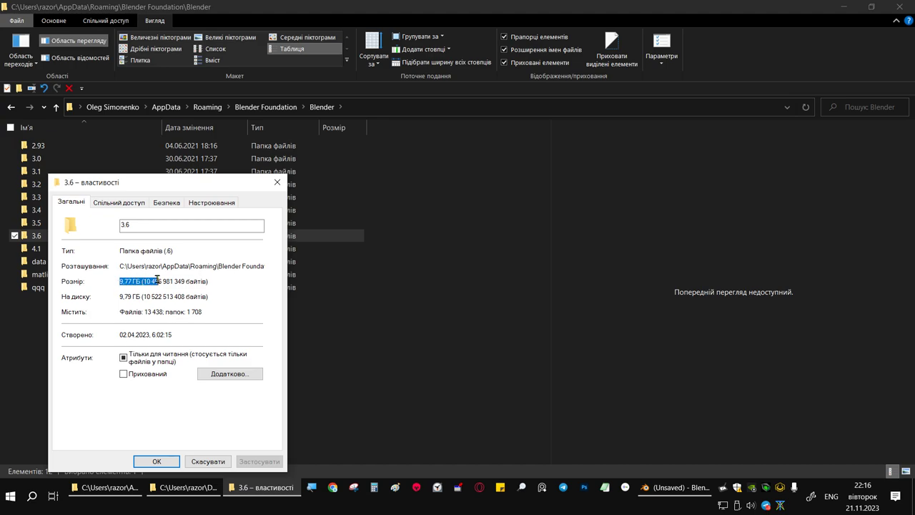
left_click(207, 461)
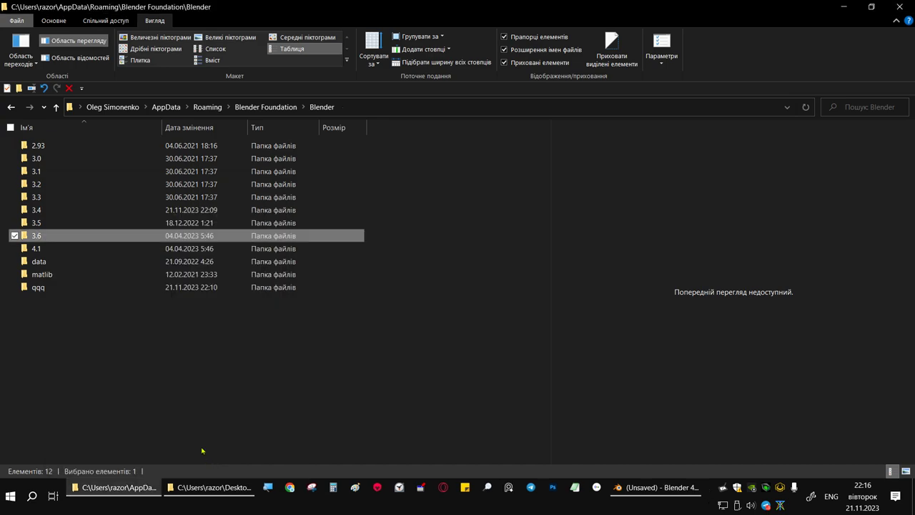
left_click(844, 6)
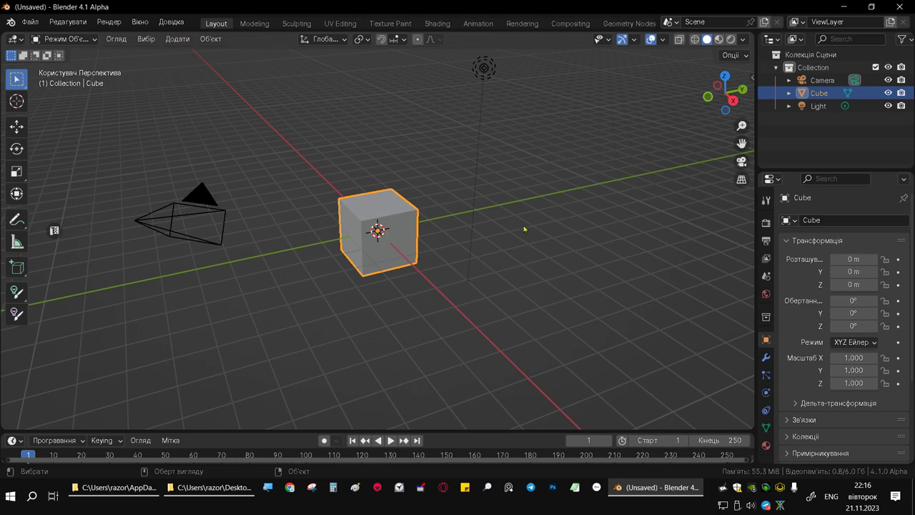
Orbit around the cube and show its transform values in the N sidebar.
mouse_move(409, 240)
middle_mouse_down()
mouse_move(386, 281)
mouse_move(403, 262)
middle_mouse_up()
key("n")
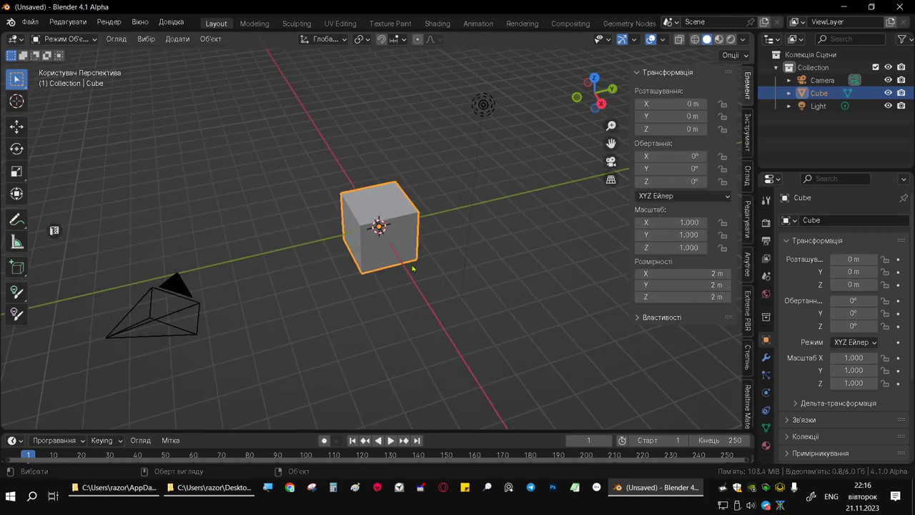
scroll(749, 143, "down", 5)
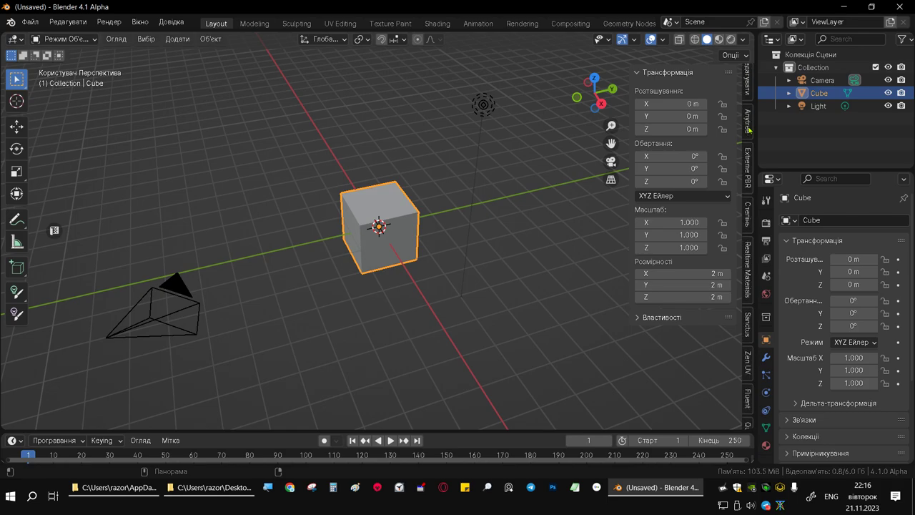
scroll(748, 214, "down", 5)
scroll(748, 286, "down", 5)
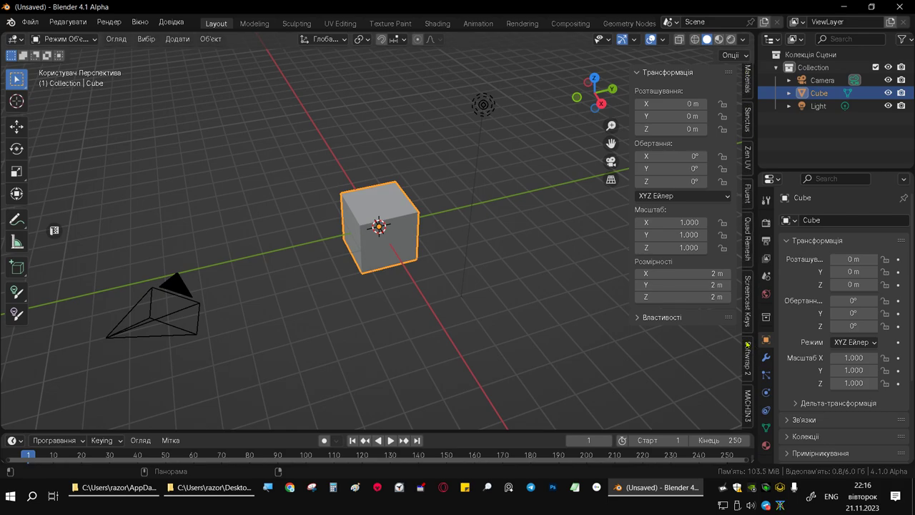
Switch Blender 4.1's viewport lighting from Flat to MatCap and show the available MatCaps.
left_click(743, 40)
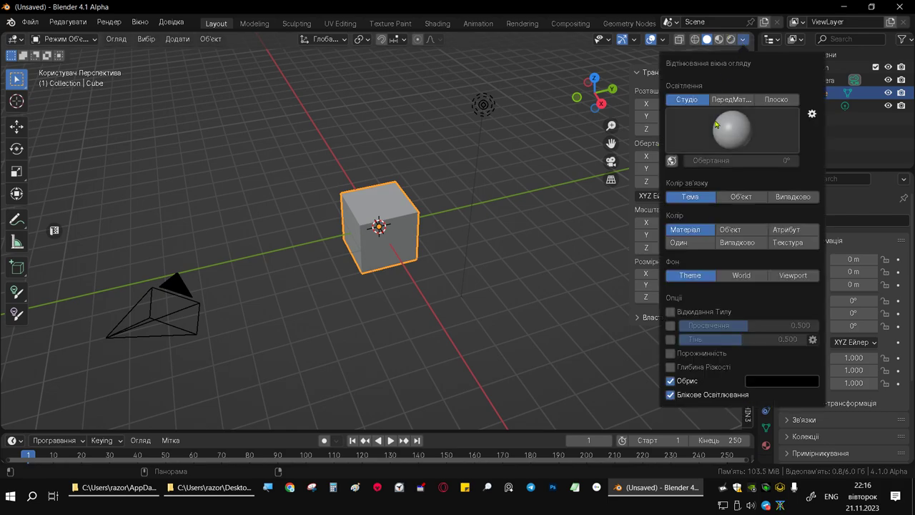
left_click(768, 100)
left_click(743, 102)
left_click(733, 135)
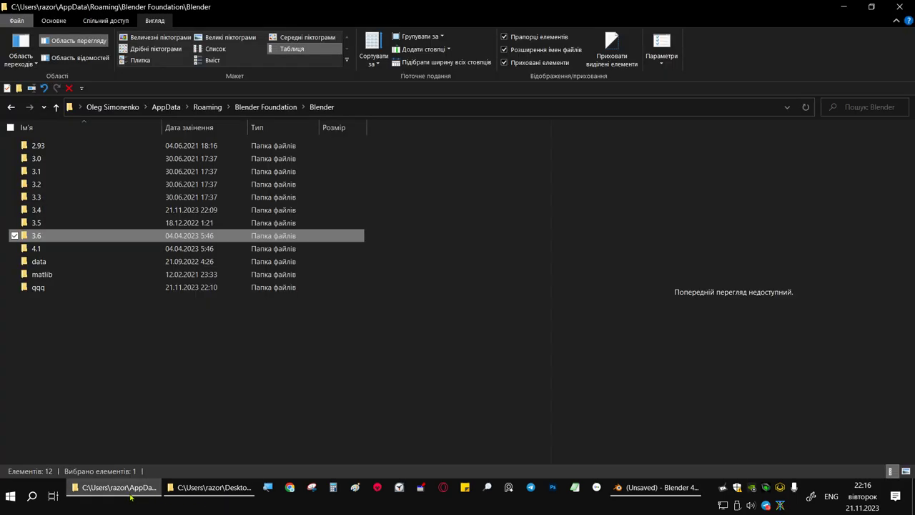
Launch Blender 3.6 from its shortcut in the Blender shortcuts folder.
left_click(208, 487)
left_click(173, 284)
double_click(112, 164)
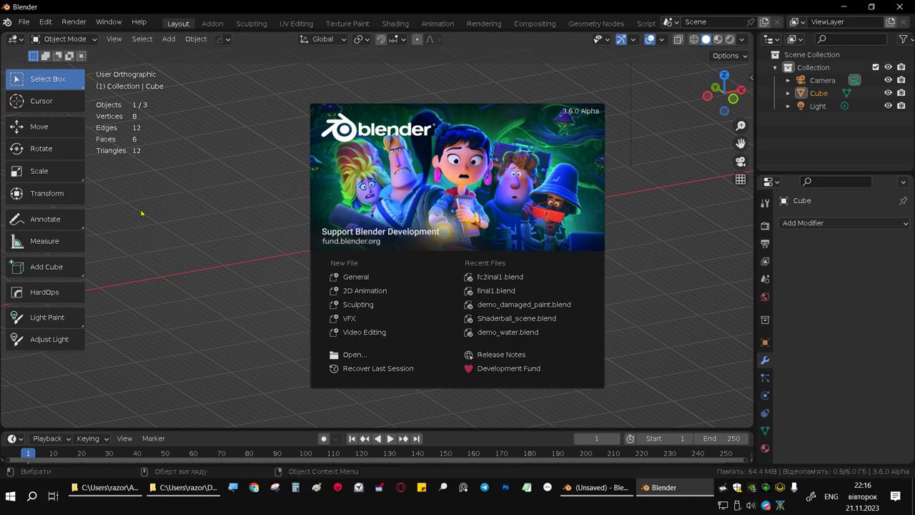
Dismiss the splash screen and browse Blender 3.6's installed MatCap grid in Viewport Shading.
left_click(279, 217)
left_click(742, 39)
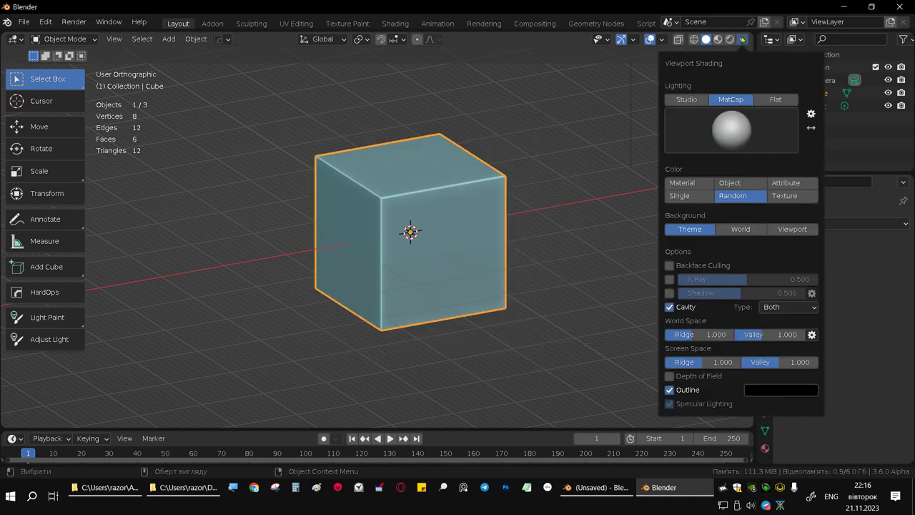
left_click(724, 143)
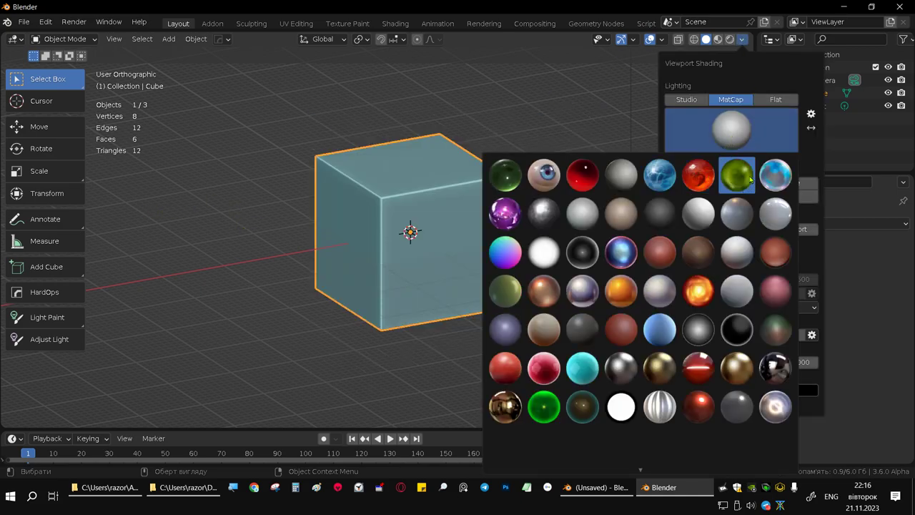
left_click(225, 275)
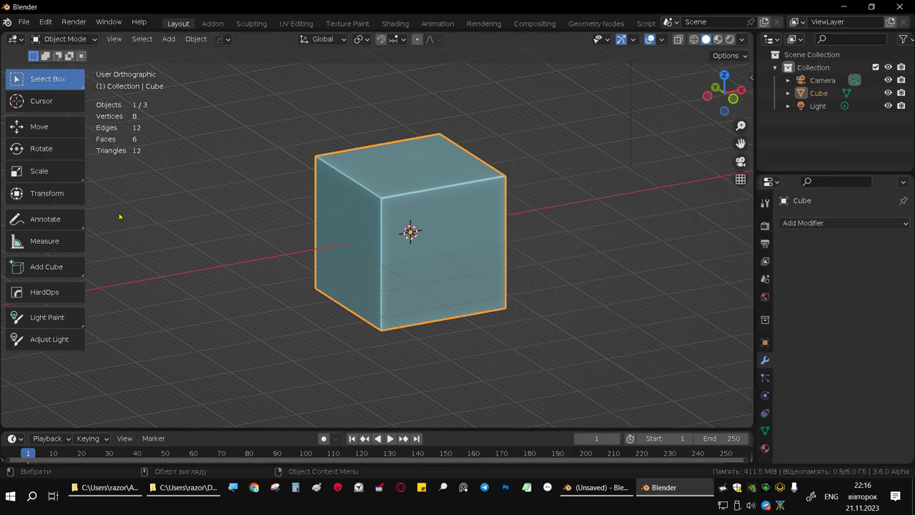
left_click(45, 21)
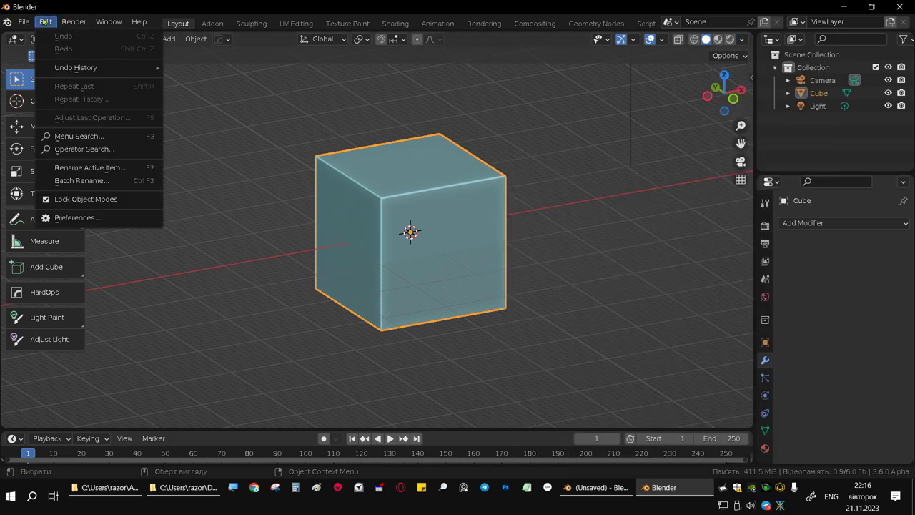
Open Blender 3.6's Preferences and review its File Paths settings.
left_click(76, 217)
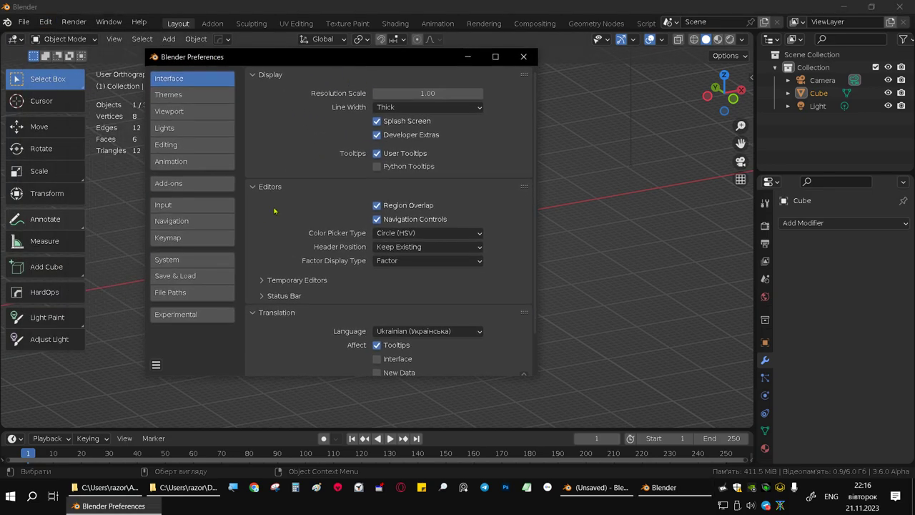
left_click(185, 293)
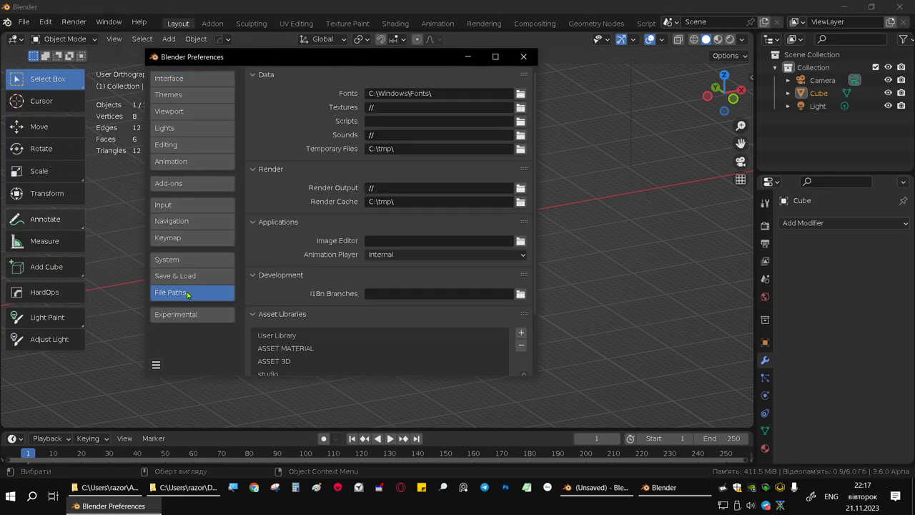
scroll(360, 240, "down", 3)
scroll(367, 281, "down", 1)
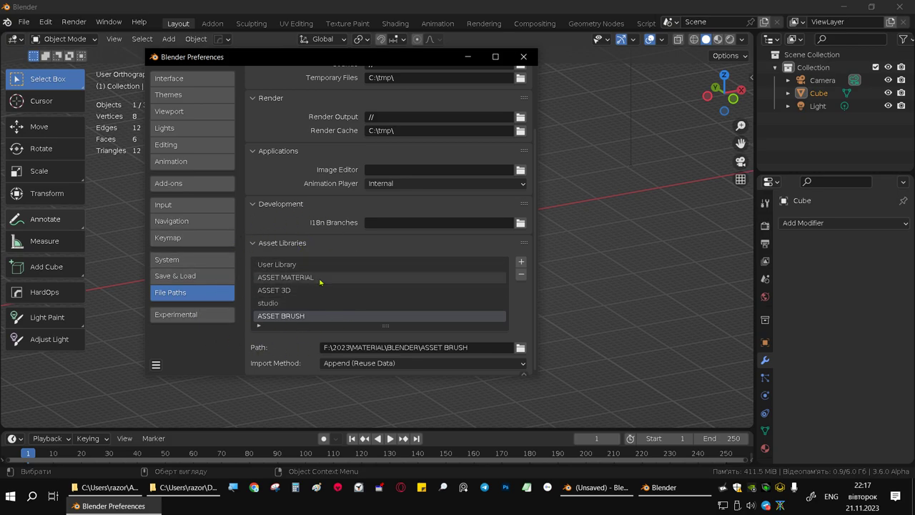
Open Blender 4.1's Preferences and review its File Paths settings.
left_click(602, 488)
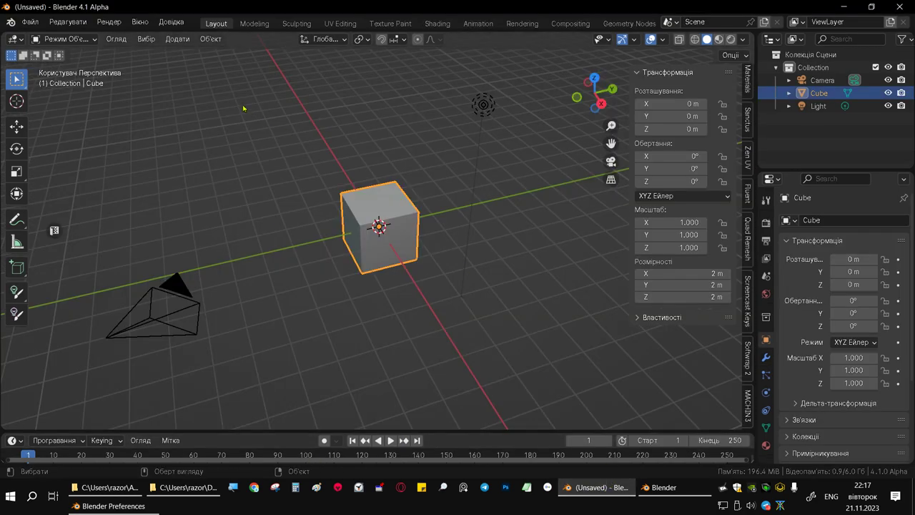
left_click(30, 22)
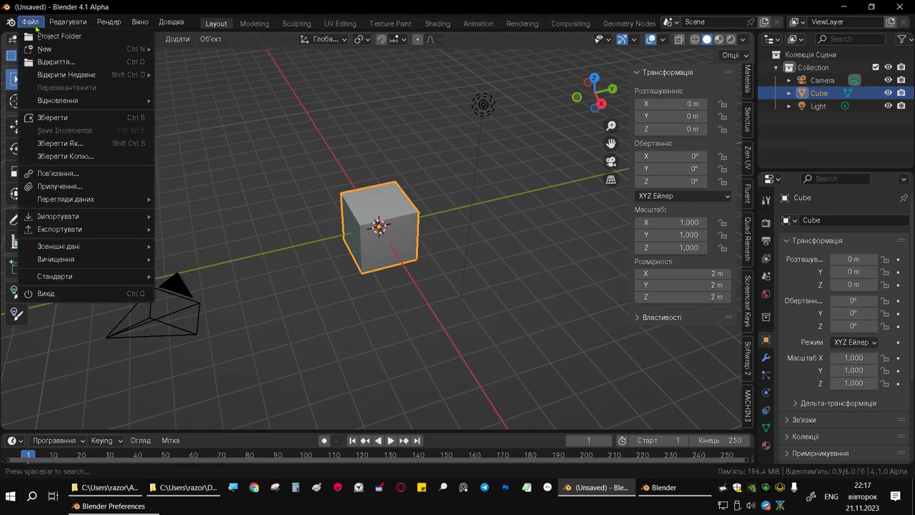
mouse_move(67, 21)
left_click(86, 201)
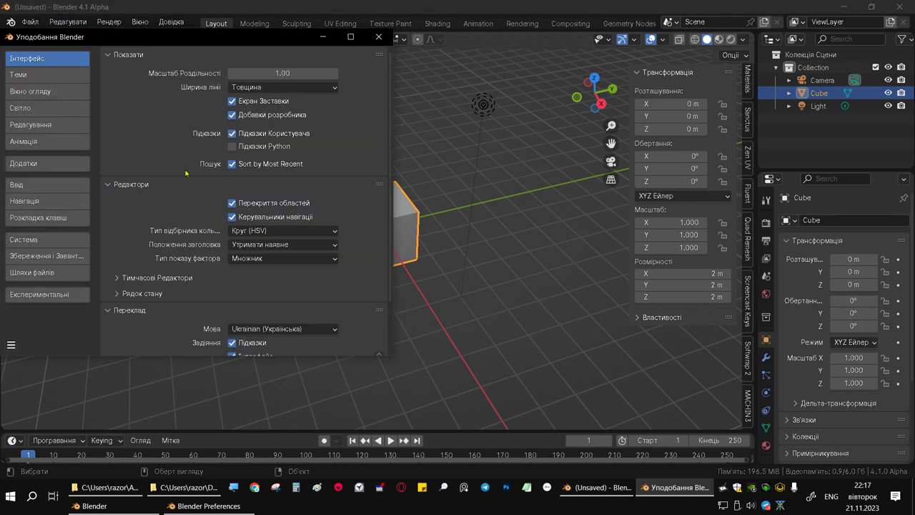
left_click(33, 272)
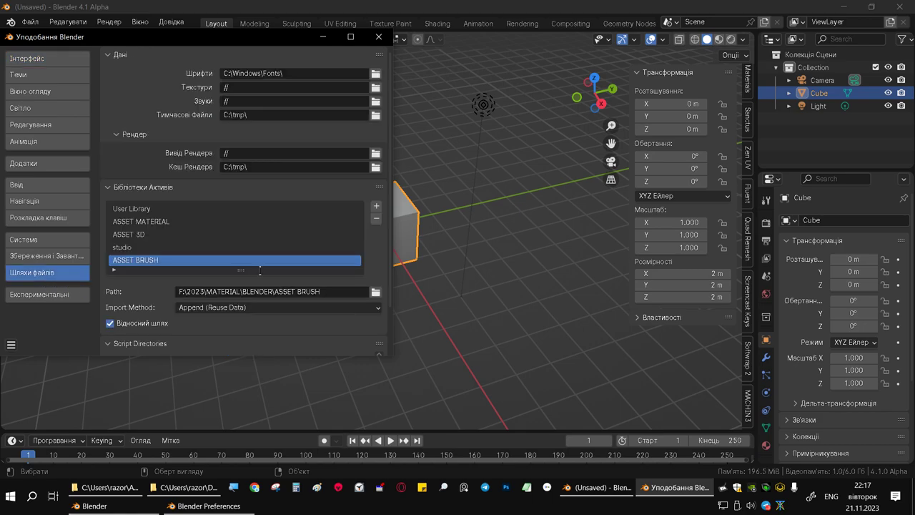
scroll(203, 150, "down", 2)
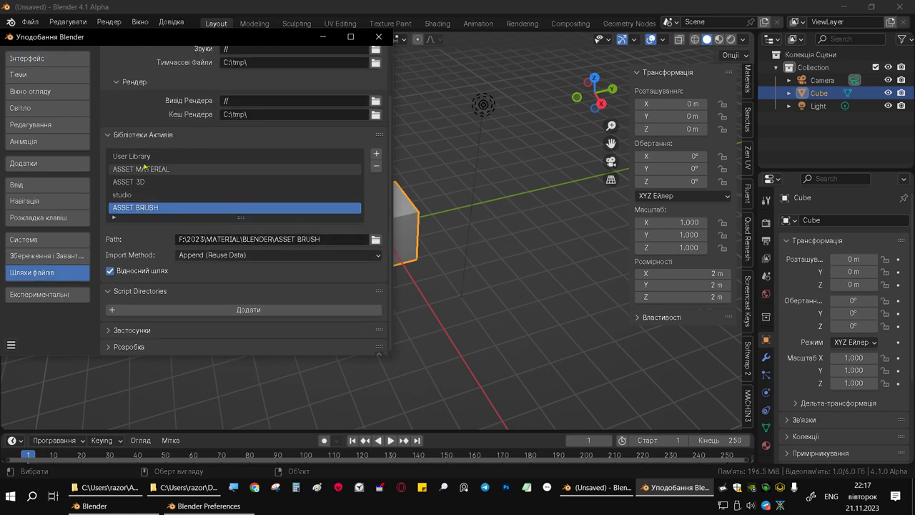
Browse 4.1's Themes, Viewport, Lights, Editing and Add-ons preferences.
left_click(48, 76)
scroll(179, 165, "up", 1)
scroll(179, 165, "up", 2)
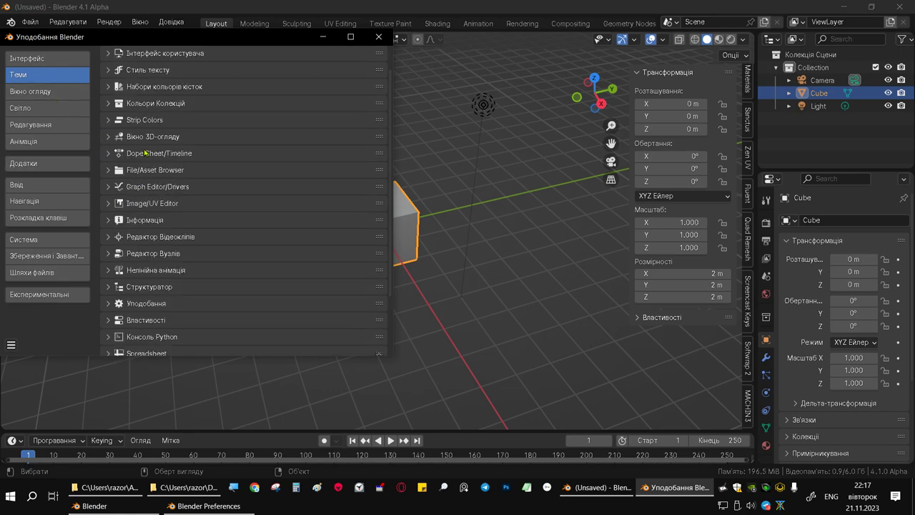
scroll(179, 164, "up", 1)
left_click(46, 91)
left_click(46, 107)
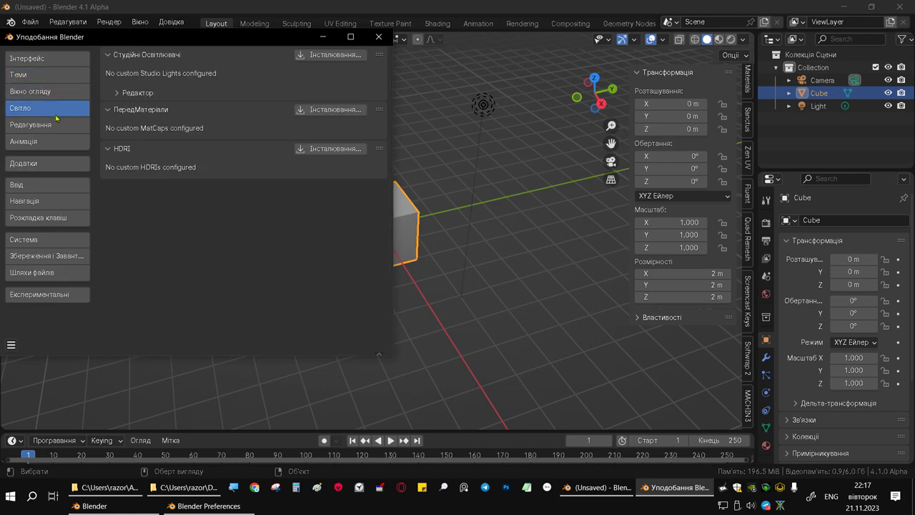
left_click(49, 126)
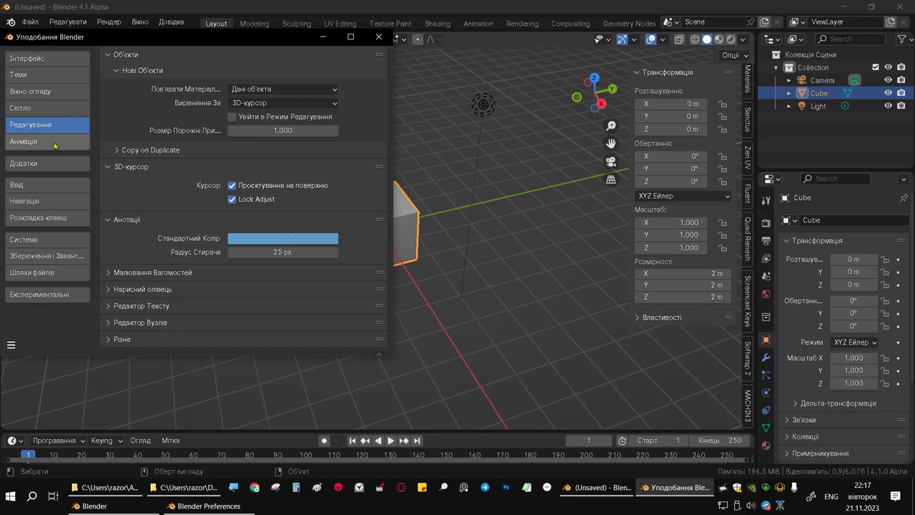
left_click(43, 165)
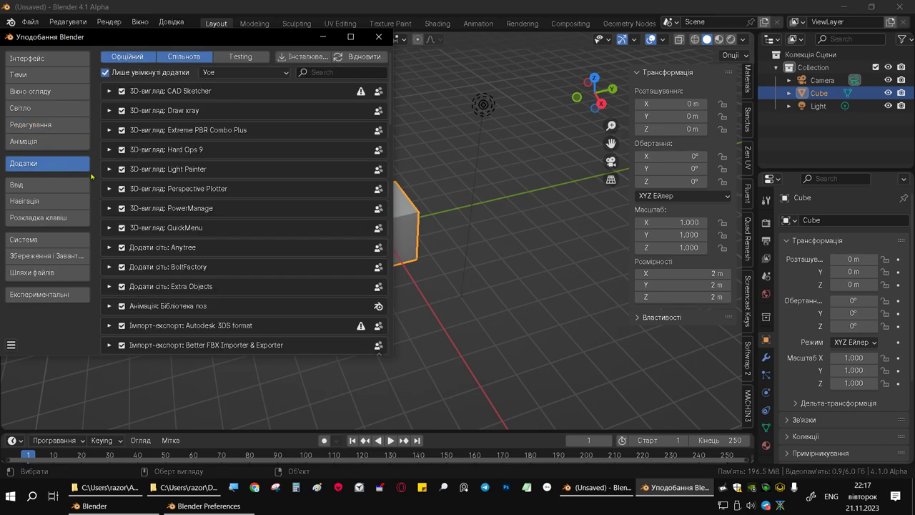
mouse_move(91, 505)
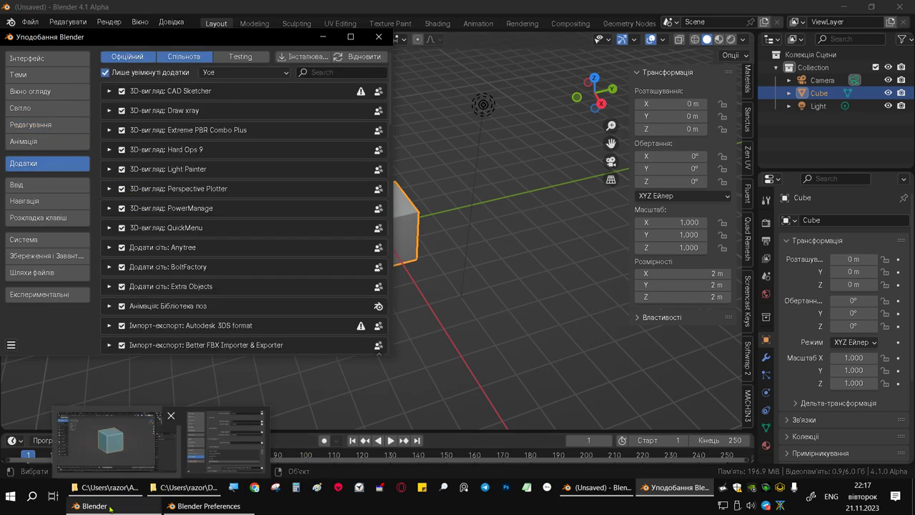
left_click(124, 504)
Check Blender 3.6's Interface preferences, then bring 4.1's Preferences forward.
left_click(178, 80)
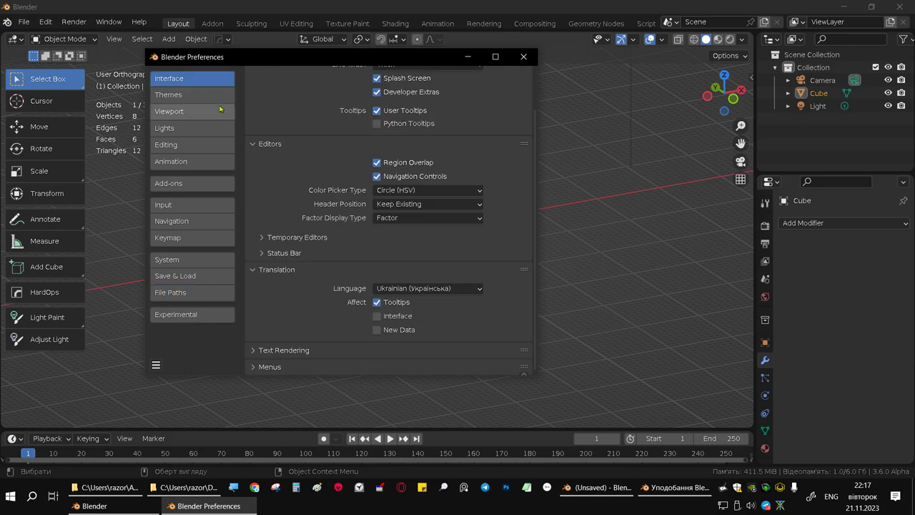
scroll(351, 115, "up", 2)
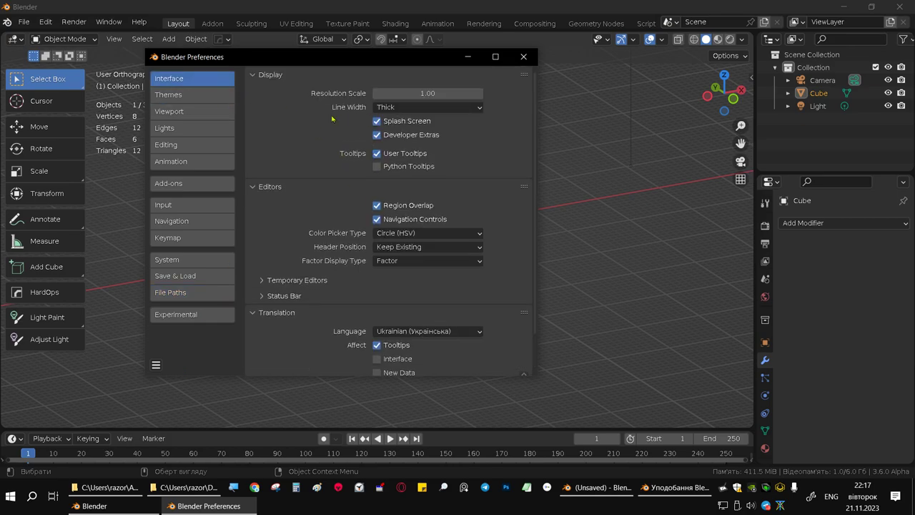
left_click(200, 506)
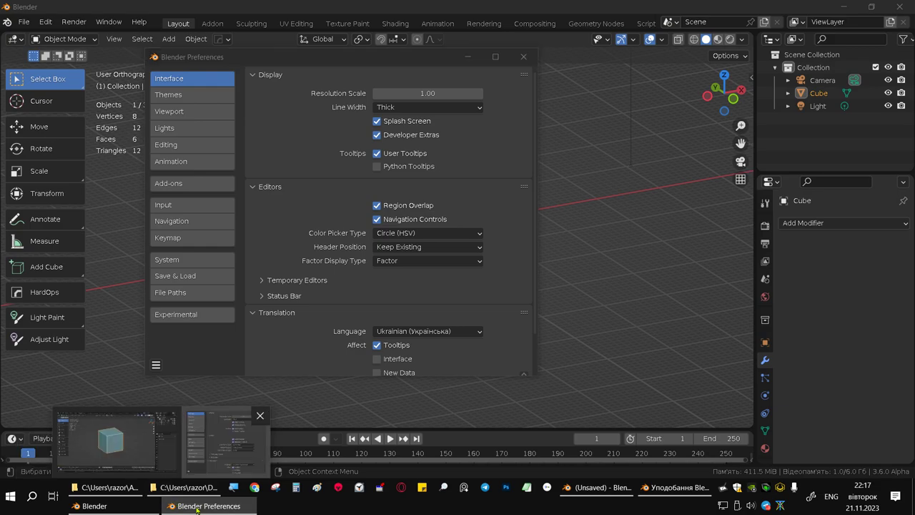
left_click(200, 506)
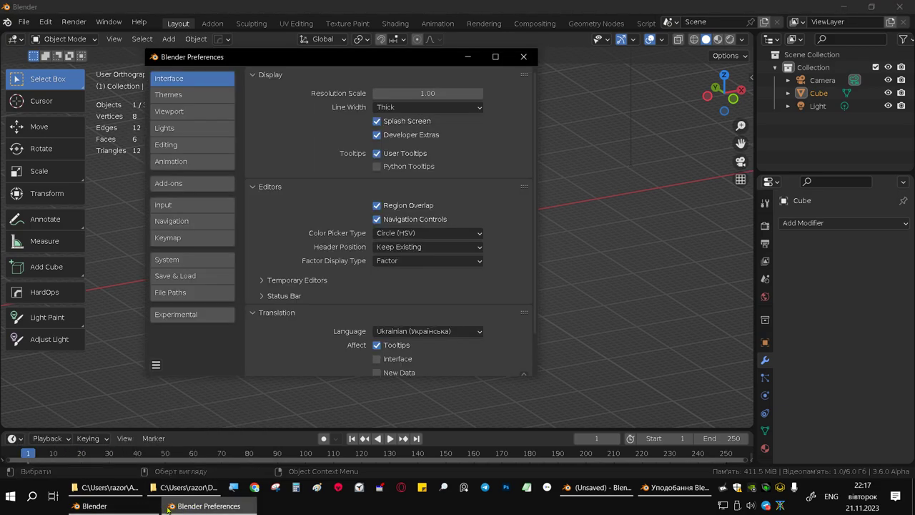
left_click(657, 486)
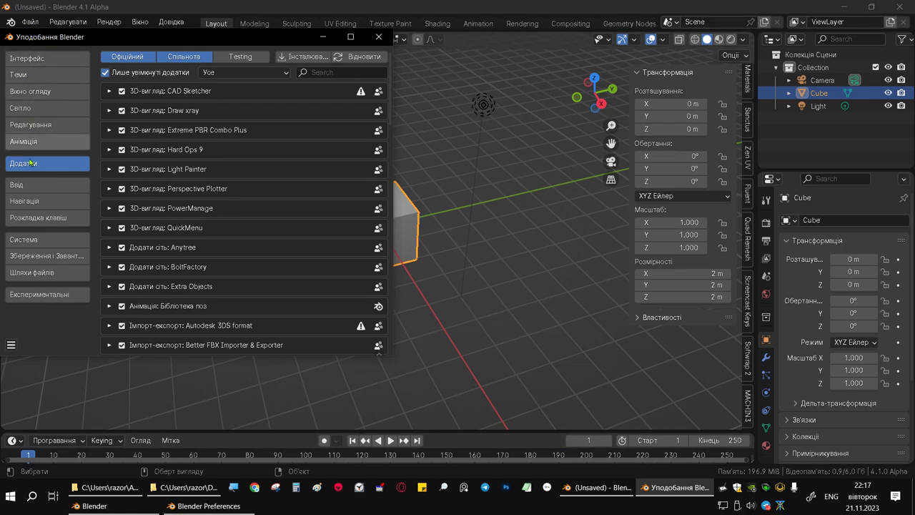
In 4.1's Interface translation settings, turn off Affect 'Interface' and 'New Data'.
left_click(28, 58)
scroll(205, 126, "down", 2)
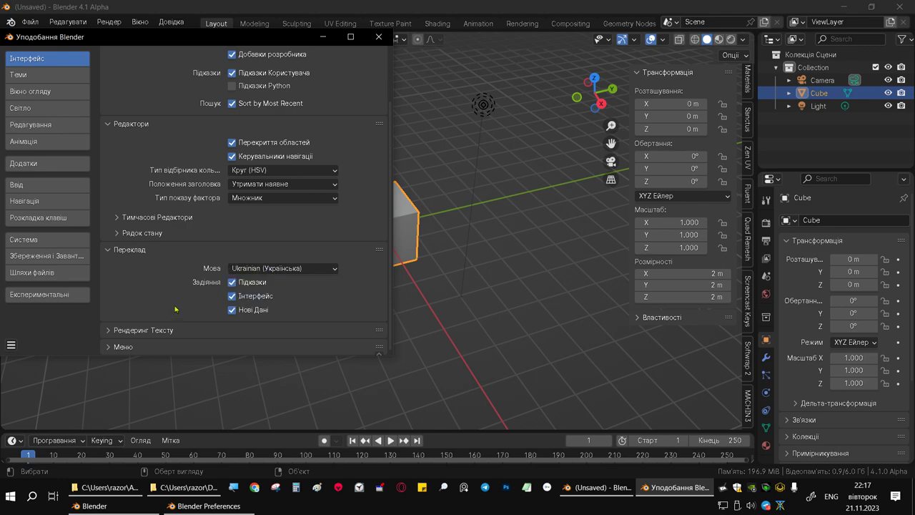
left_click(230, 300)
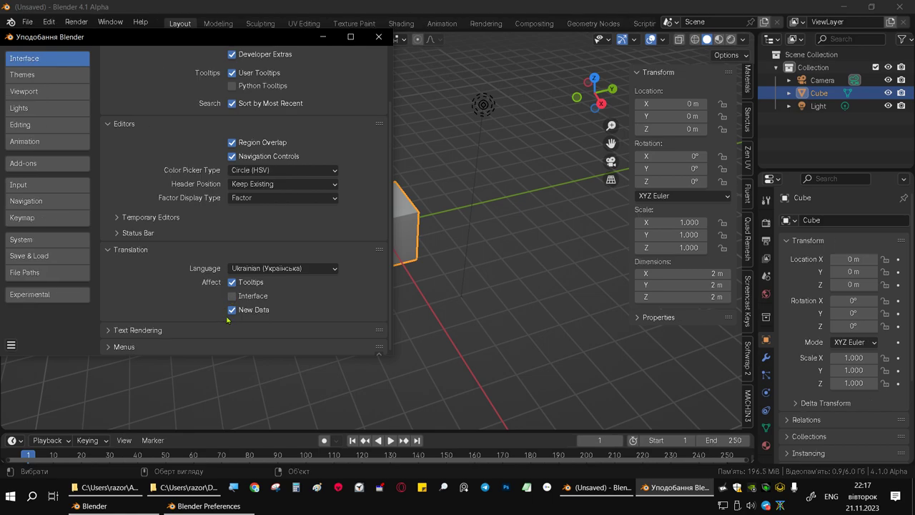
left_click(231, 312)
left_click(23, 75)
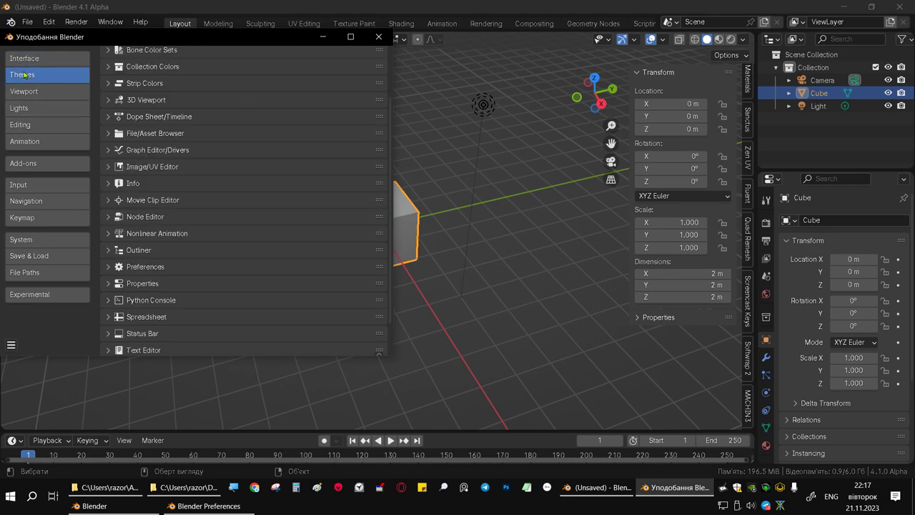
scroll(163, 83, "up", 3)
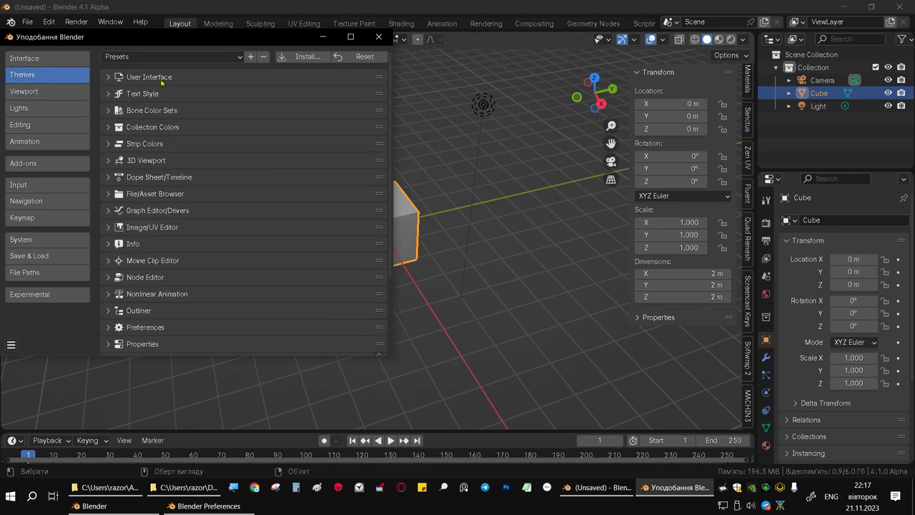
Compare 4.1's empty Lights preferences with 3.6's MatCap list, opening and cancelling MatCap Install.
left_click(60, 92)
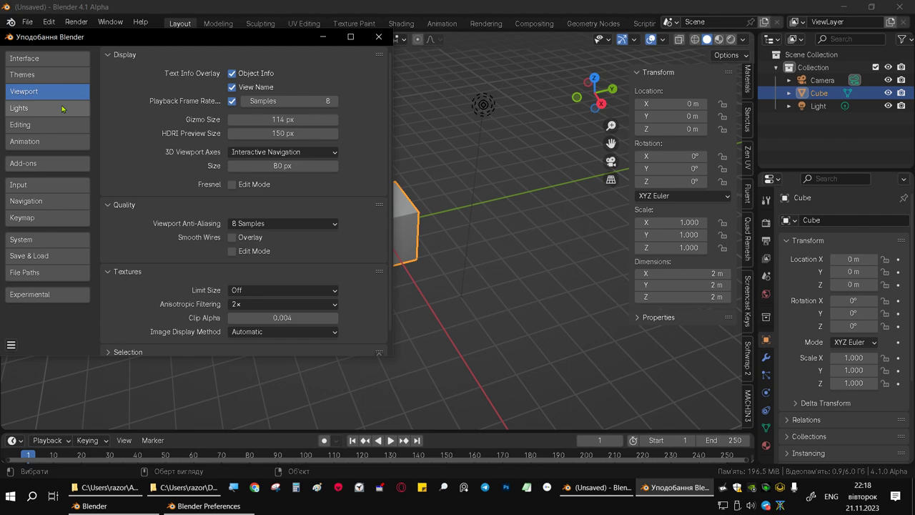
left_click(63, 108)
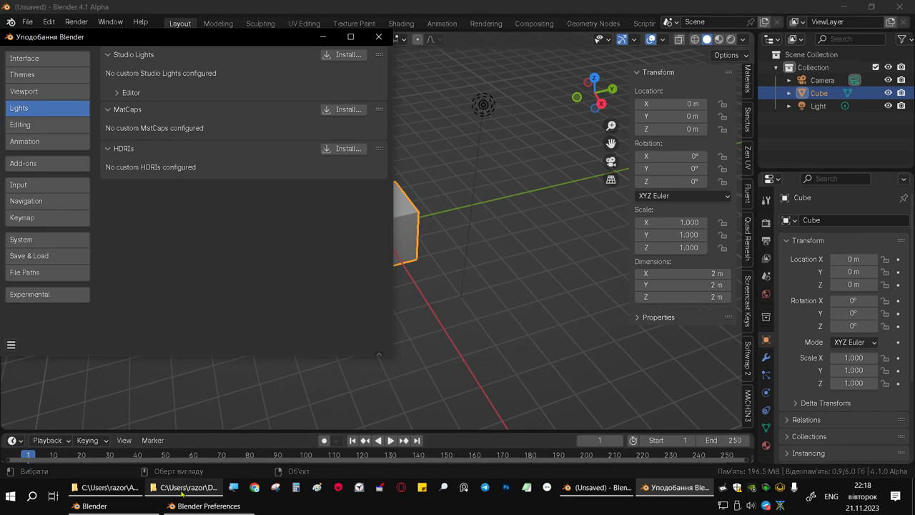
left_click(94, 505)
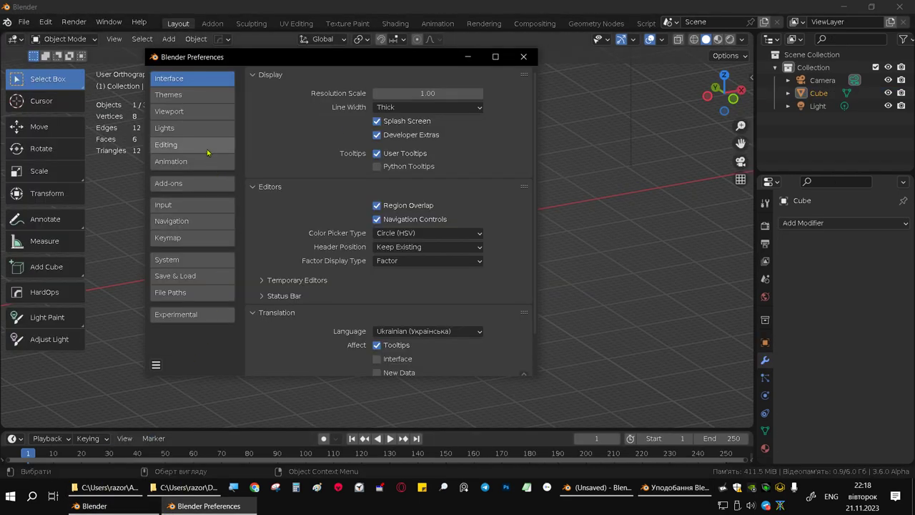
left_click(192, 129)
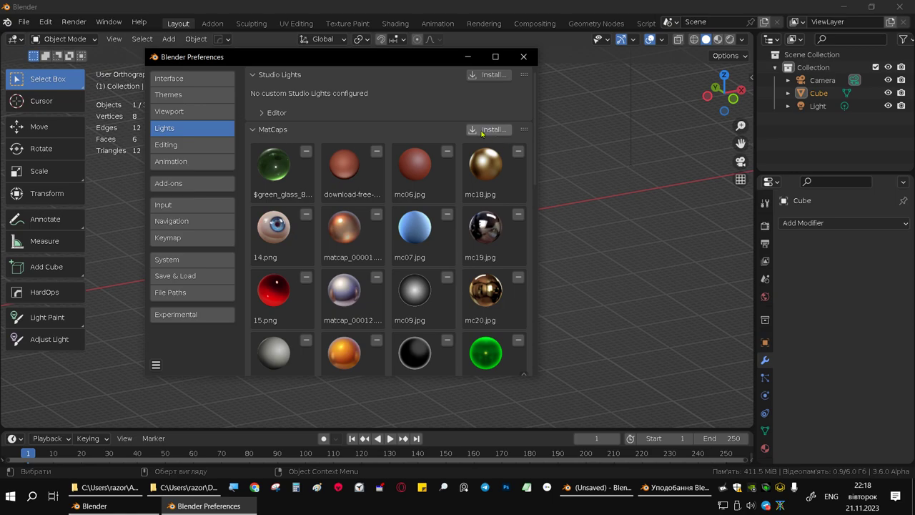
left_click(483, 130)
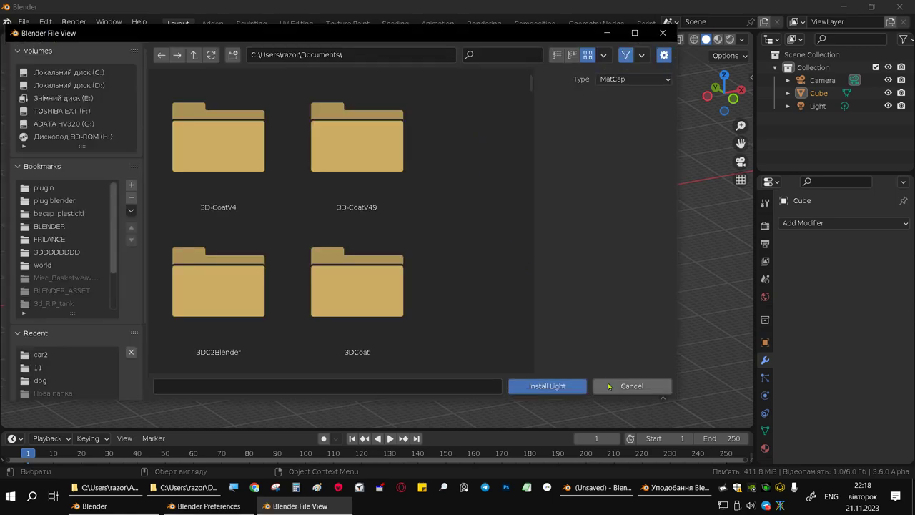
left_click(632, 385)
Explore the 3.6 settings folder's config and datafiles\studiolights\matcap, then return to the versions folder.
left_click(103, 491)
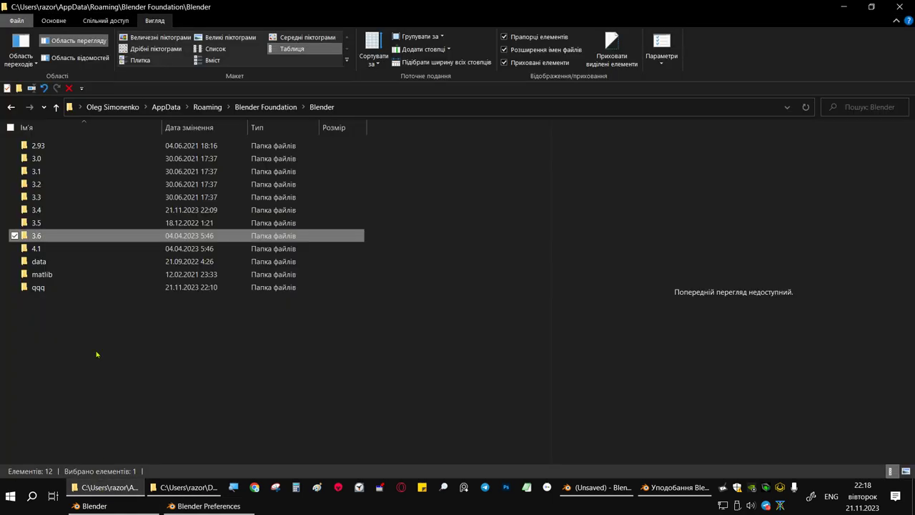
double_click(36, 236)
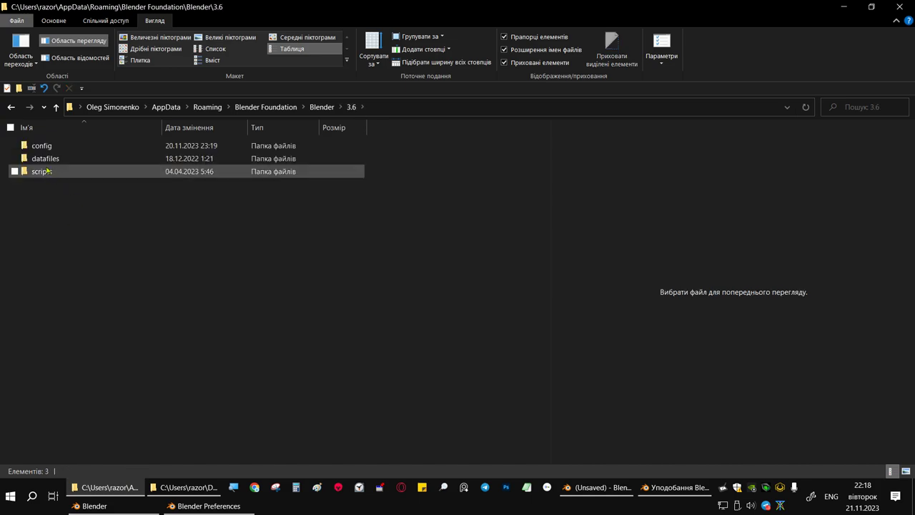
double_click(45, 146)
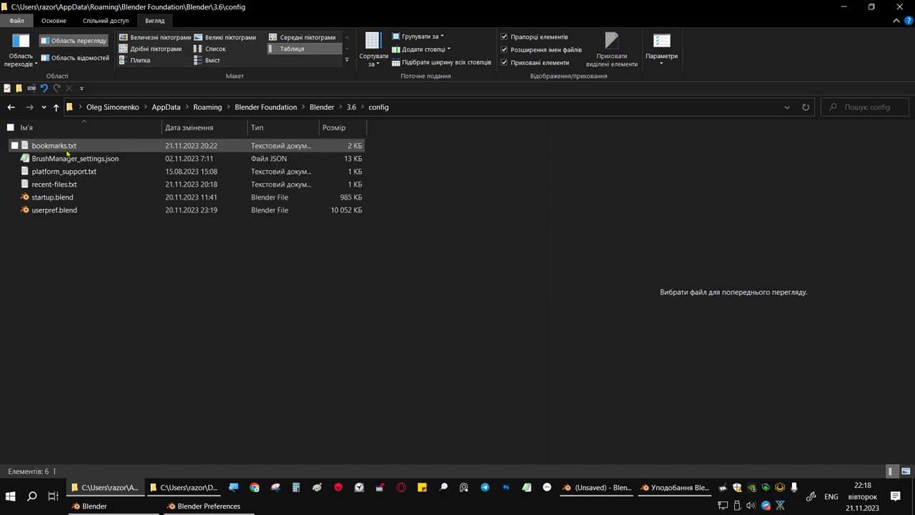
left_click(56, 107)
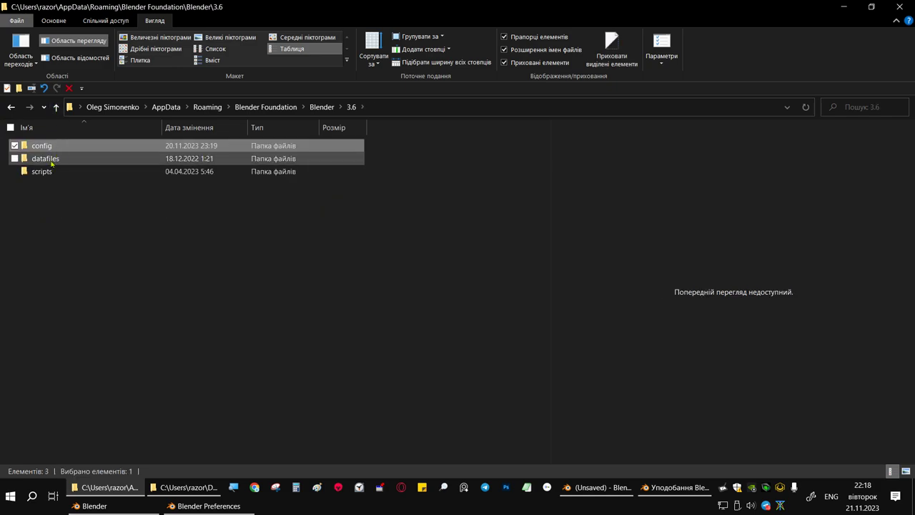
double_click(50, 159)
double_click(56, 147)
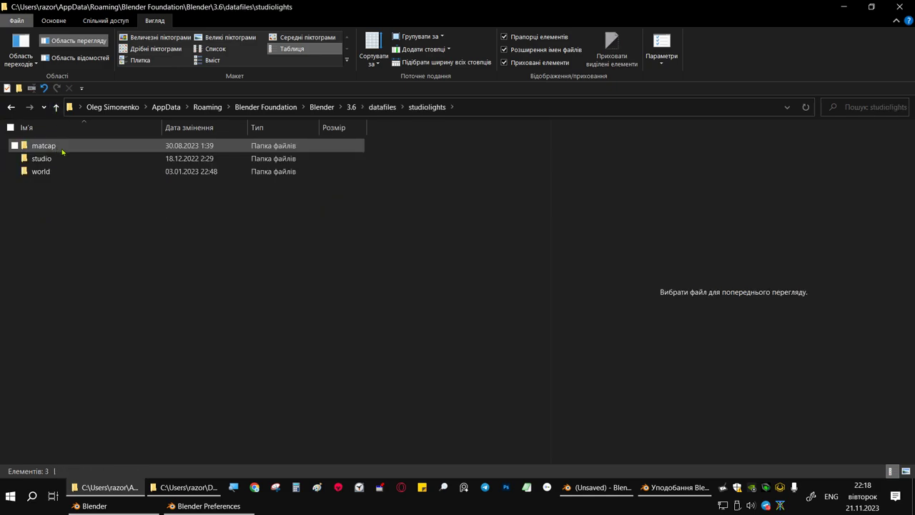
double_click(55, 148)
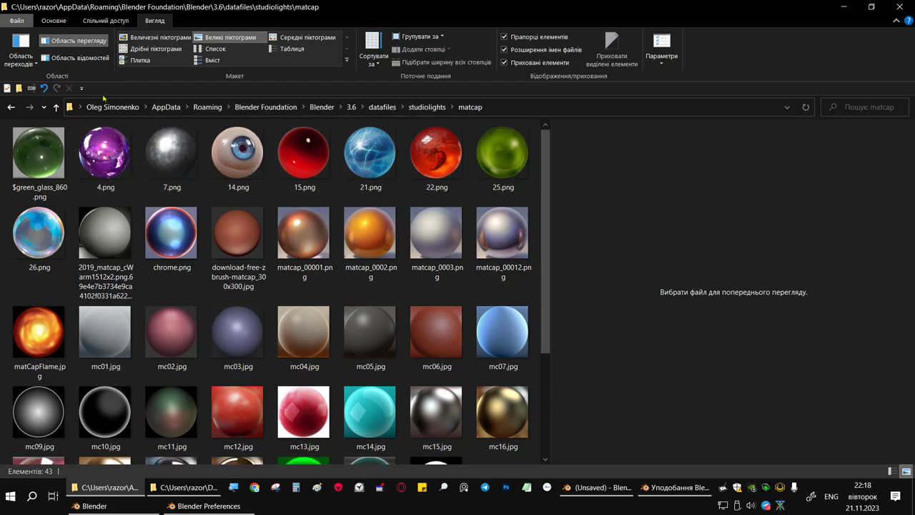
double_click(55, 107)
left_click(56, 109)
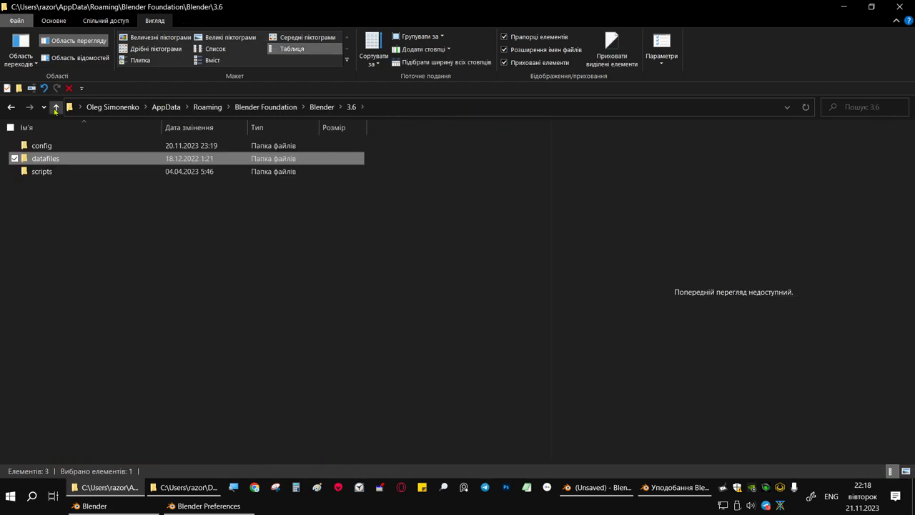
left_click(56, 108)
Reopen 3.6\datafiles\studiolights\matcap and copy its full path from the address bar.
left_click(43, 287)
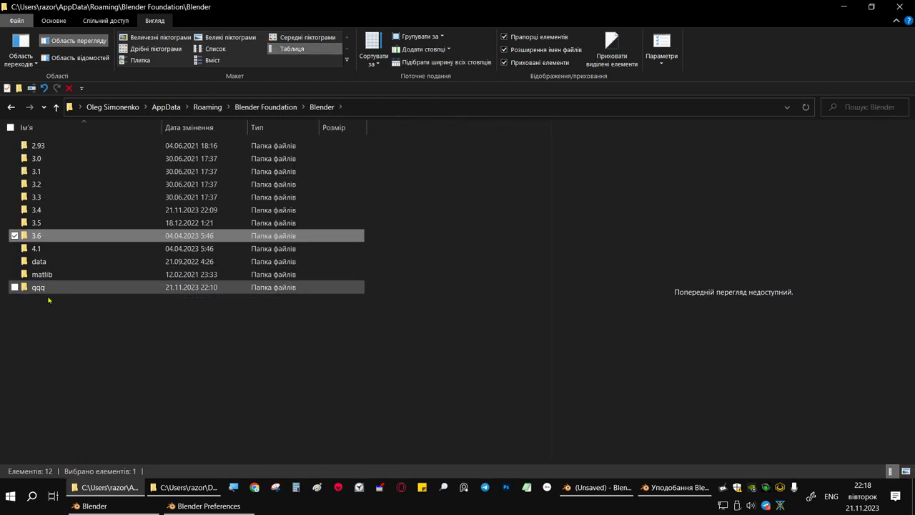
left_click(42, 238)
double_click(43, 237)
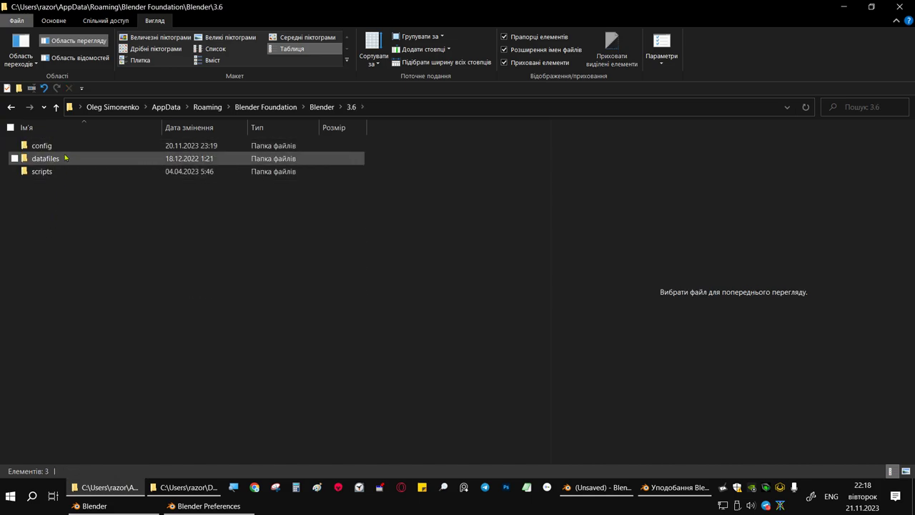
double_click(67, 158)
double_click(58, 148)
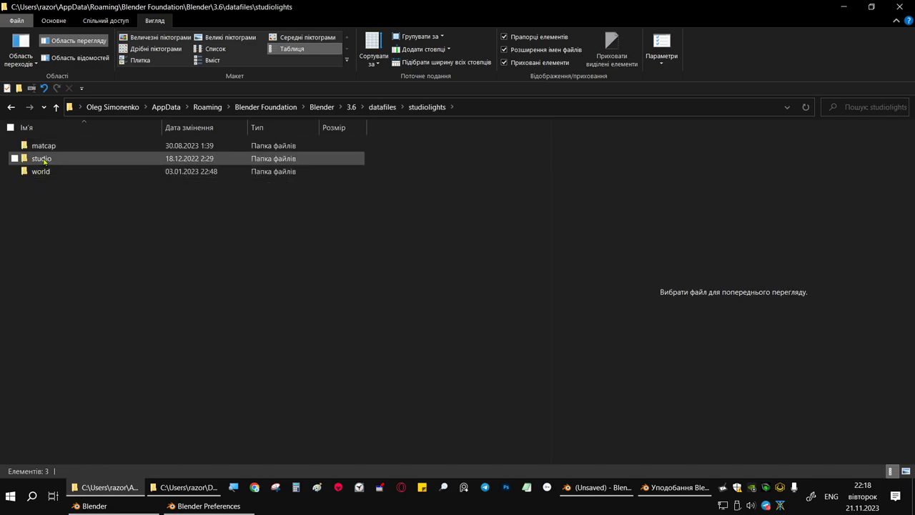
double_click(43, 146)
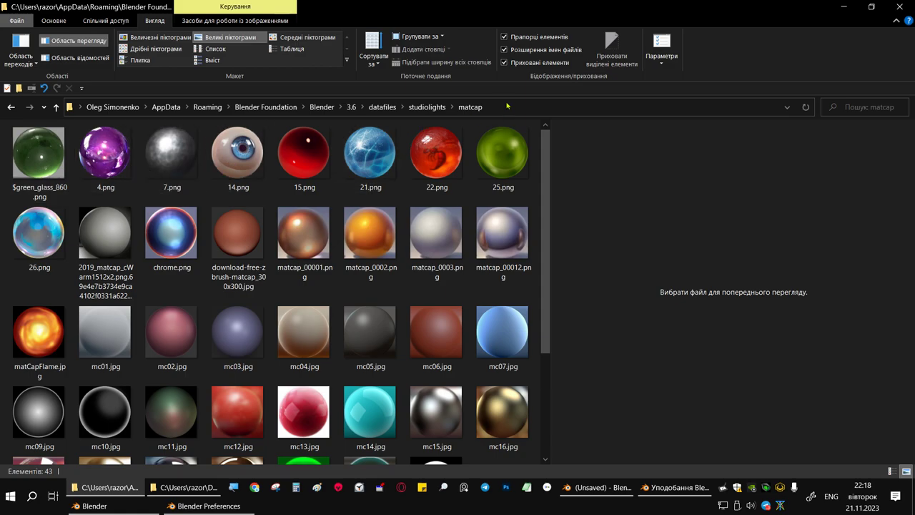
left_click(489, 105)
right_click(489, 105)
left_click(369, 138)
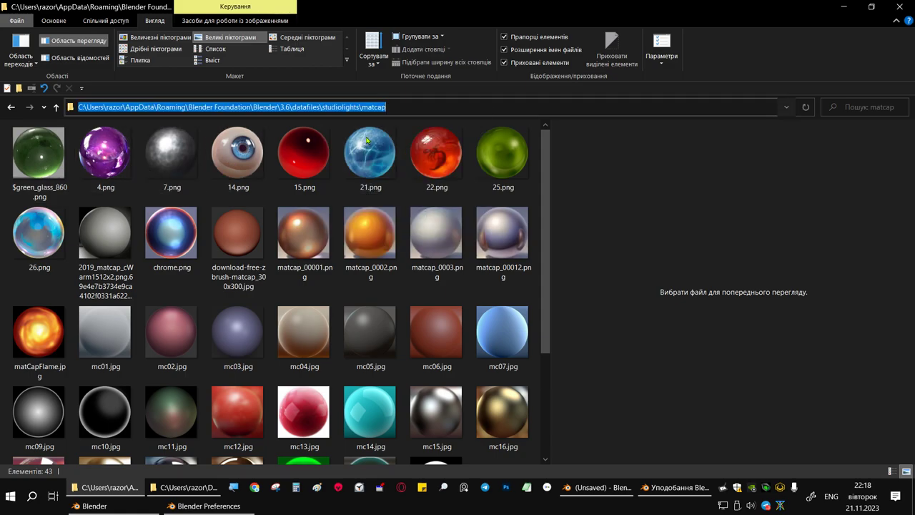
left_click(677, 489)
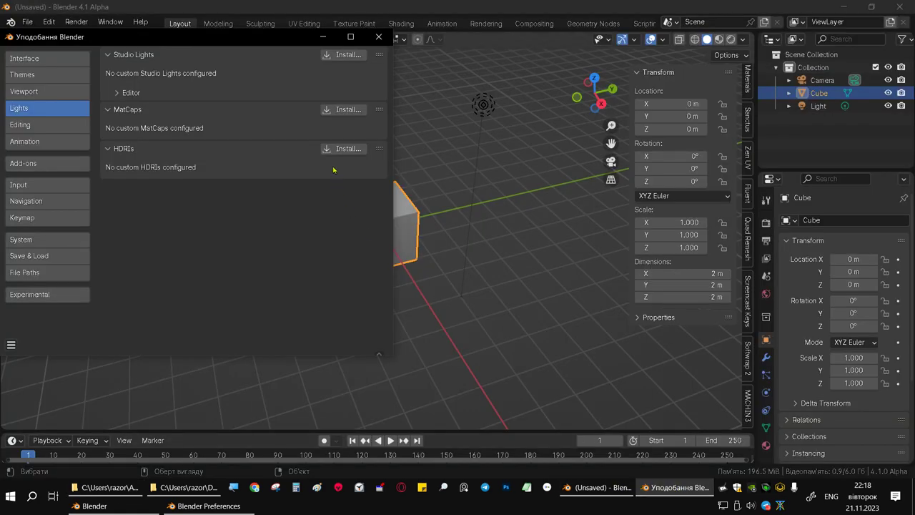
Start a MatCap install in 4.1 and paste the 3.6 studiolights\matcap folder path.
left_click(337, 109)
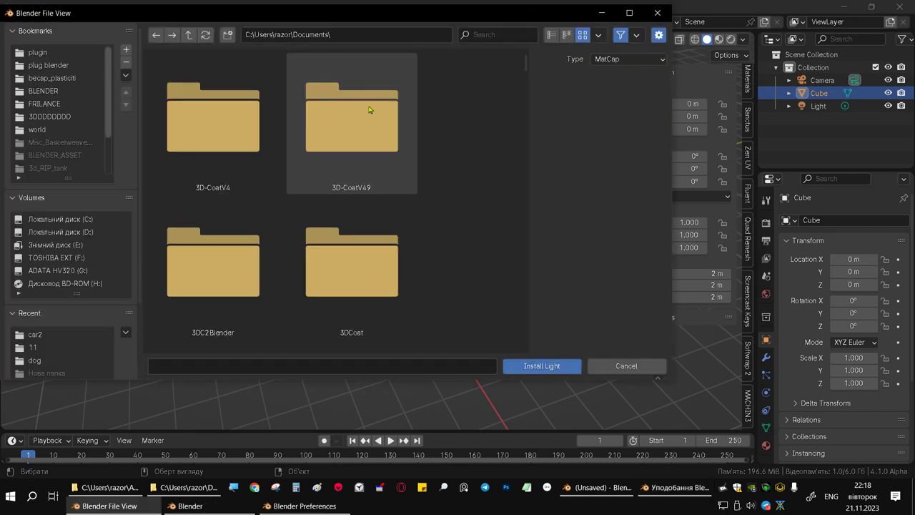
double_click(365, 36)
key("ctrl+v")
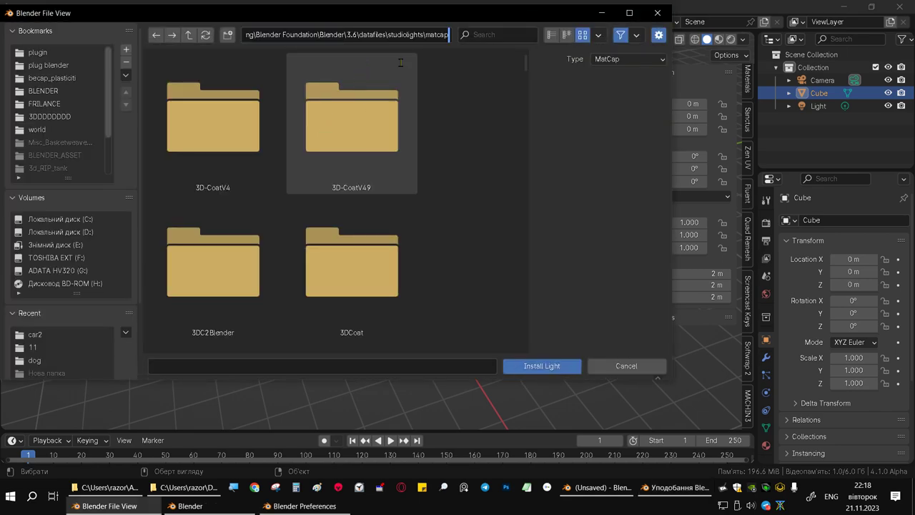
key("Return")
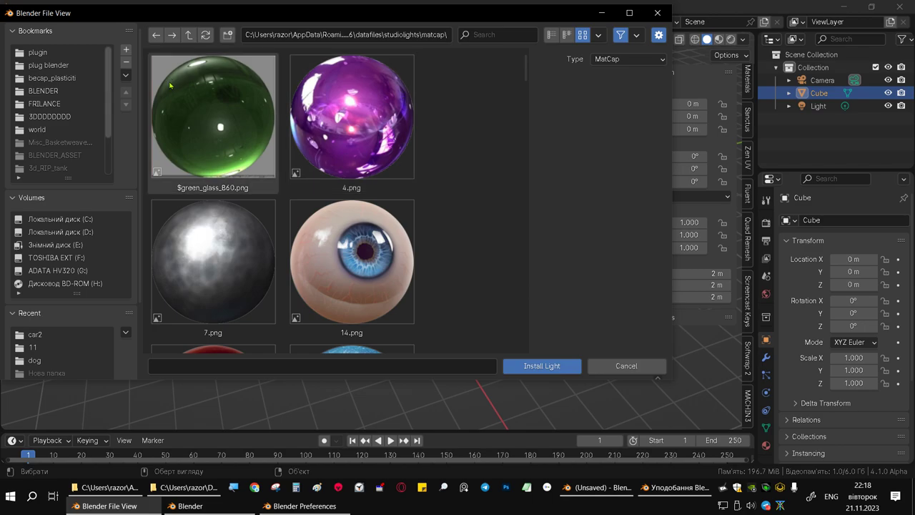
Select all the MatCap images in the folder and install them with Install Light.
left_click(260, 117)
scroll(259, 118, "down", 4)
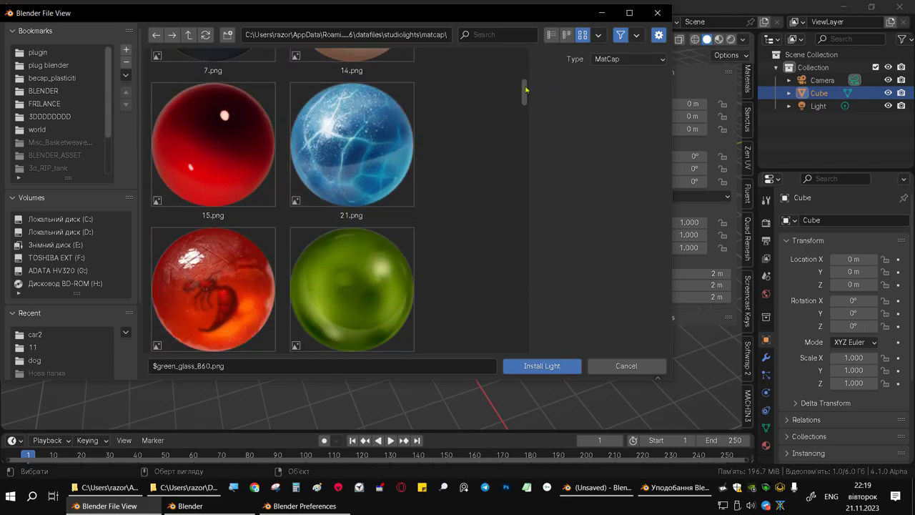
scroll(531, 117, "down", 2)
left_click_drag(532, 118, 527, 324)
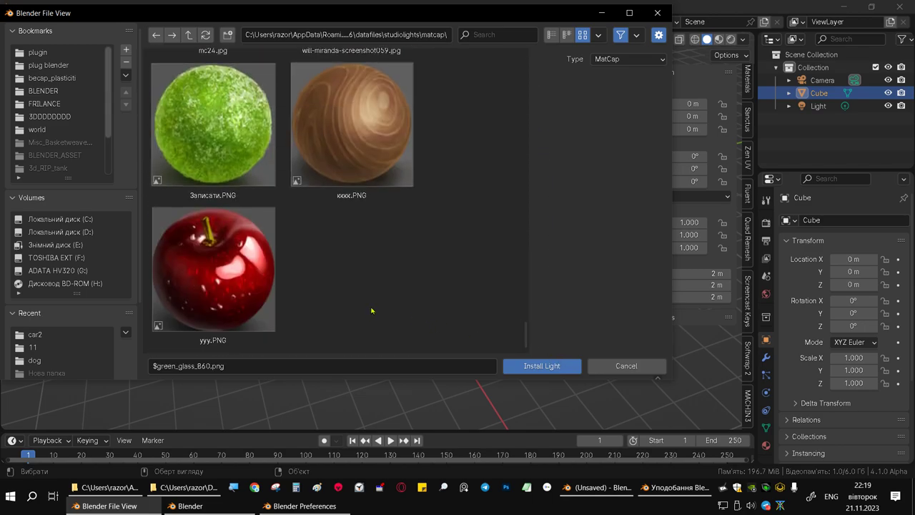
key("a")
scroll(454, 230, "down", 2)
scroll(442, 271, "down", 3)
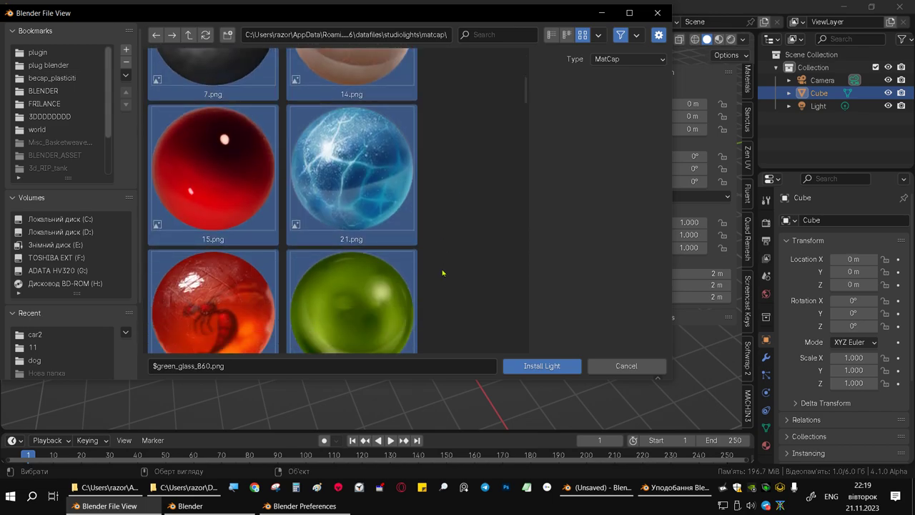
scroll(442, 272, "down", 3)
left_click_drag(526, 118, 527, 326)
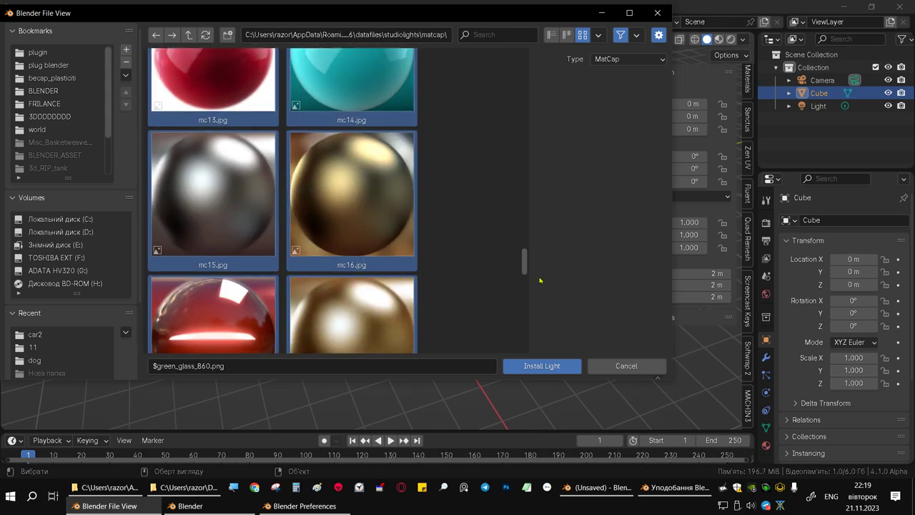
left_click(535, 367)
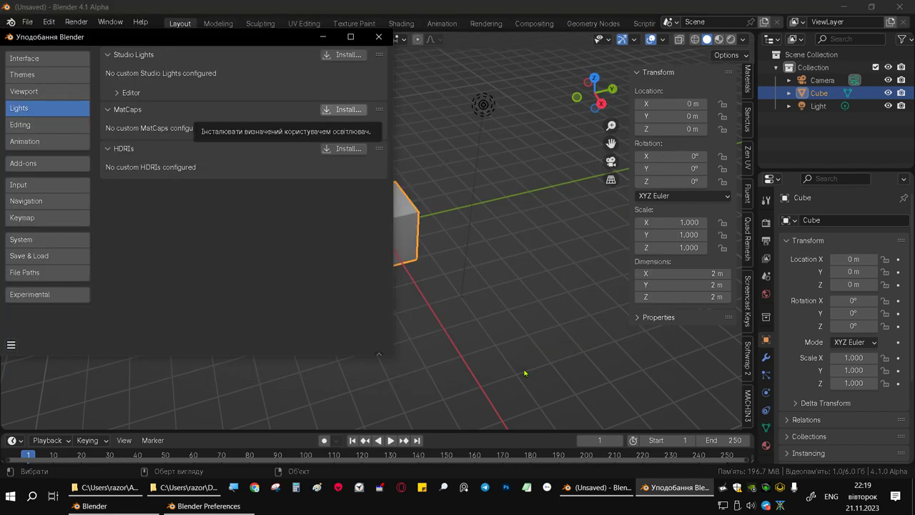
Close Preferences, return the viewport to Solid shading and view the newly installed MatCap grid.
left_click(379, 37)
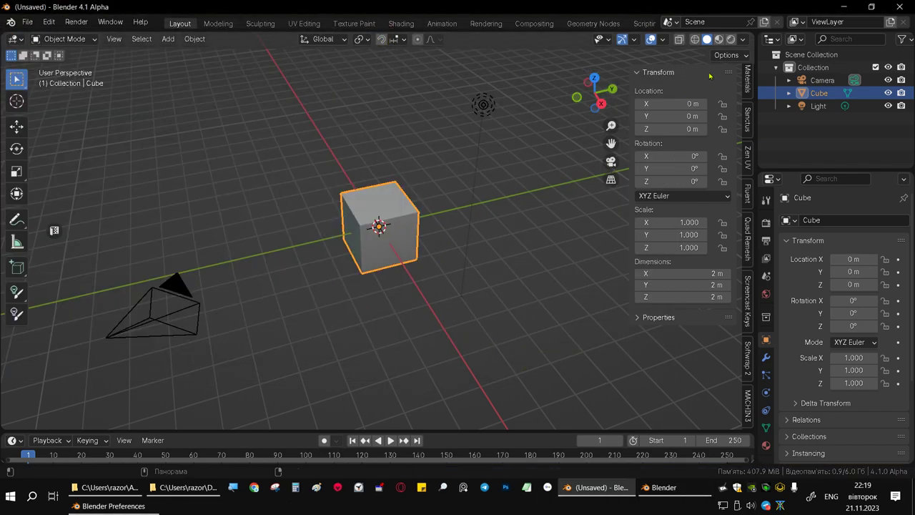
left_click(730, 39)
left_click(692, 39)
left_click(719, 40)
left_click(743, 39)
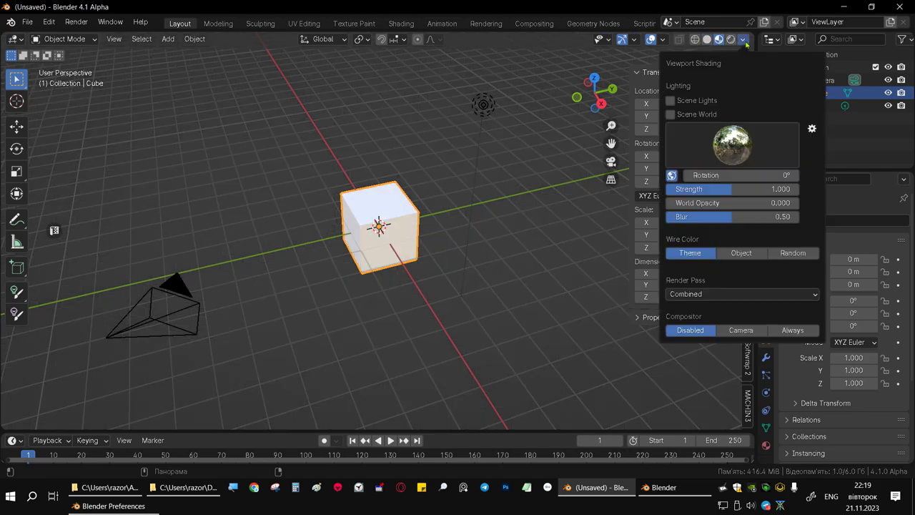
left_click(594, 77)
left_click(707, 39)
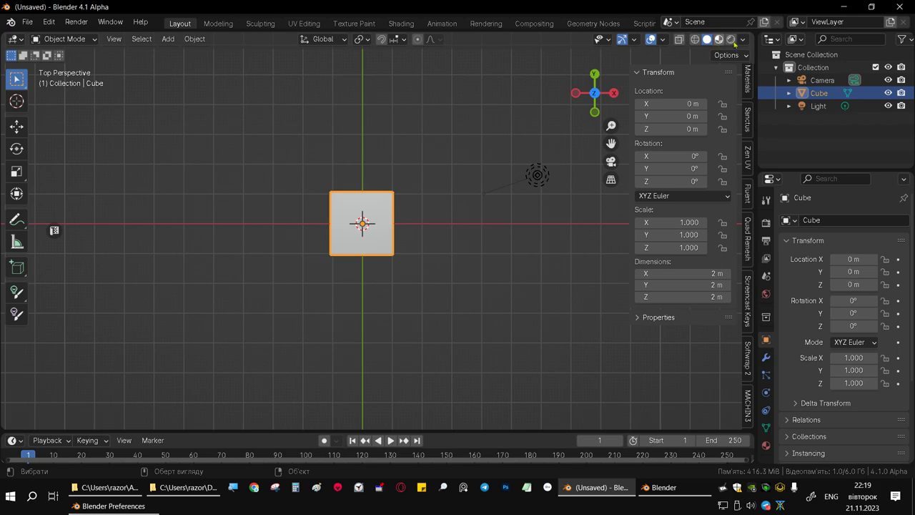
left_click(743, 39)
left_click(739, 135)
Collapse MatCaps in Blender 3.6's Preferences, close Preferences, then quit Blender 3.6.
left_click(47, 25)
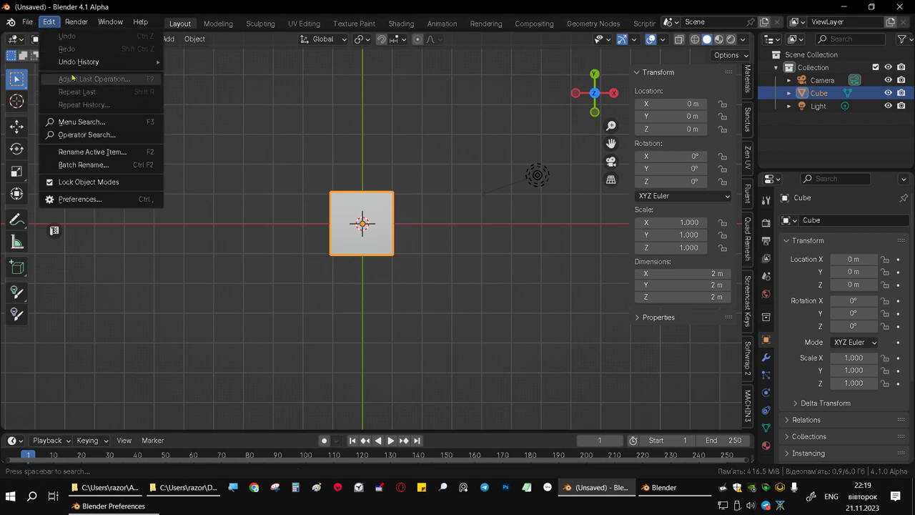
key("Escape")
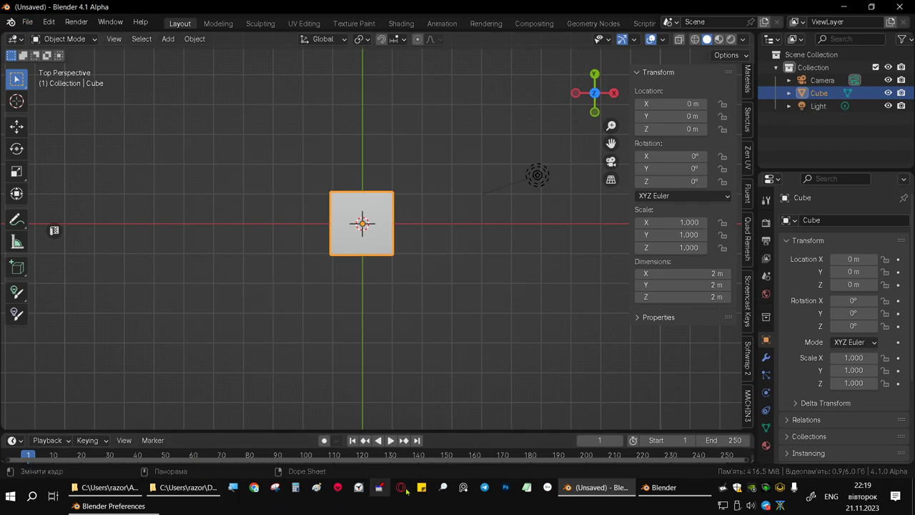
left_click(659, 487)
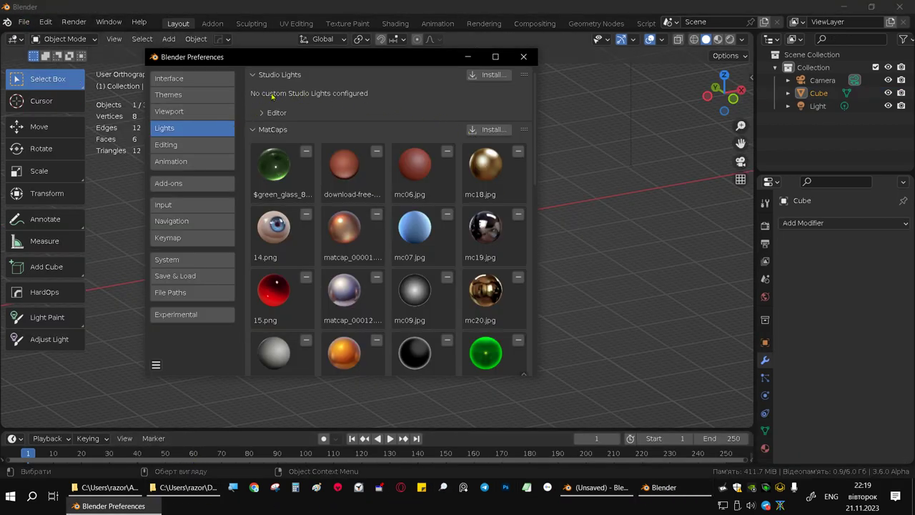
left_click(253, 131)
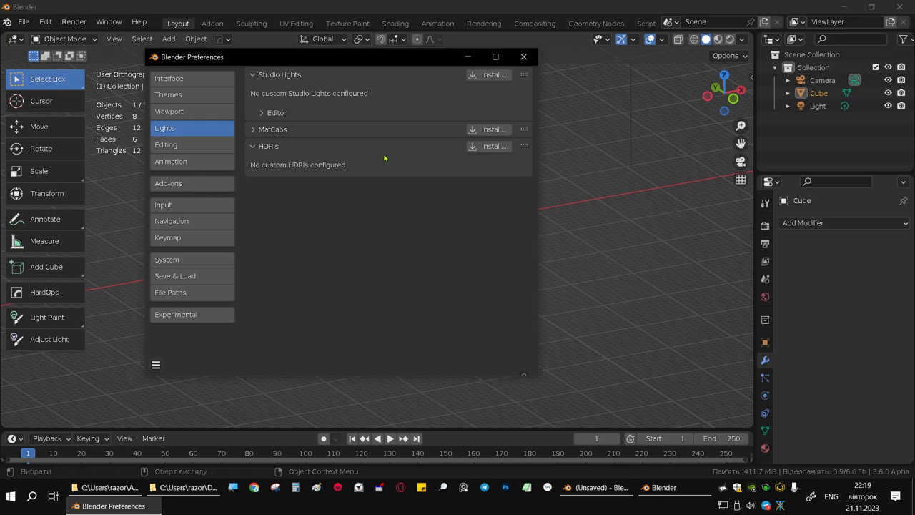
left_click(523, 57)
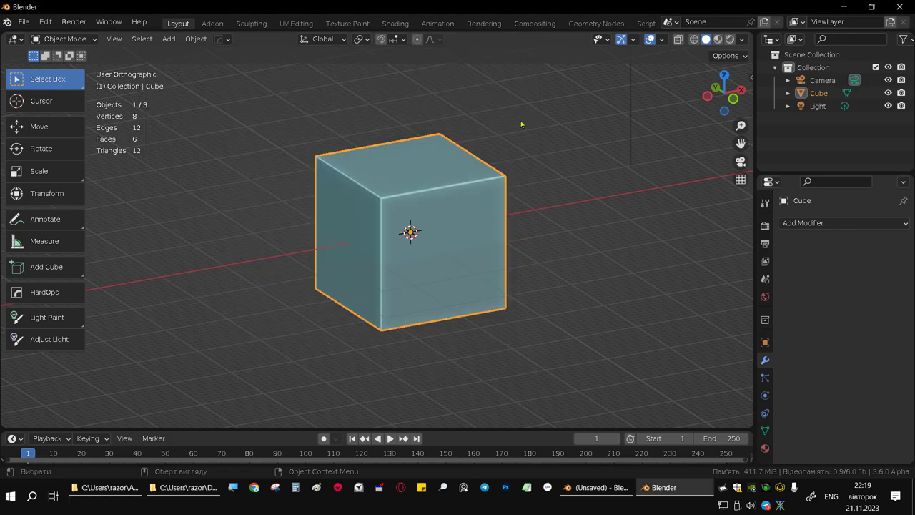
left_click(899, 7)
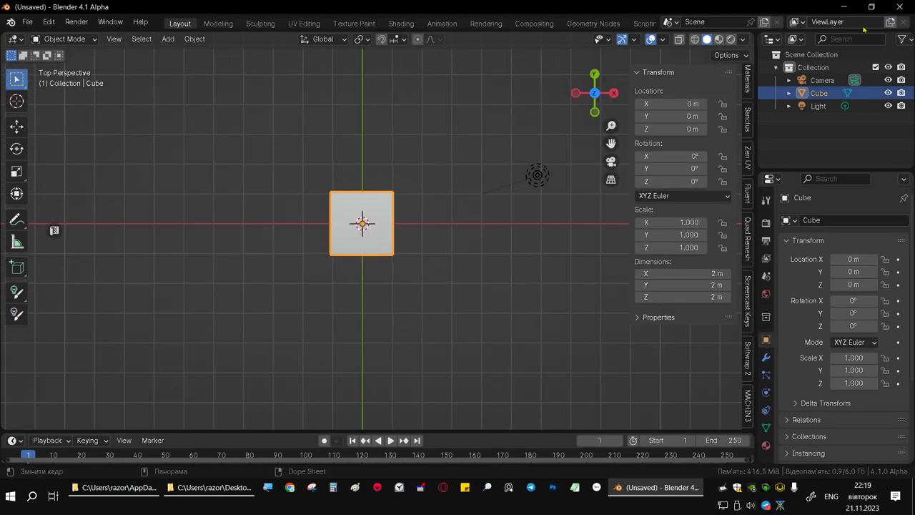
Close Blender 4.1 and select the settings path line in the AkelPad note.
left_click(899, 6)
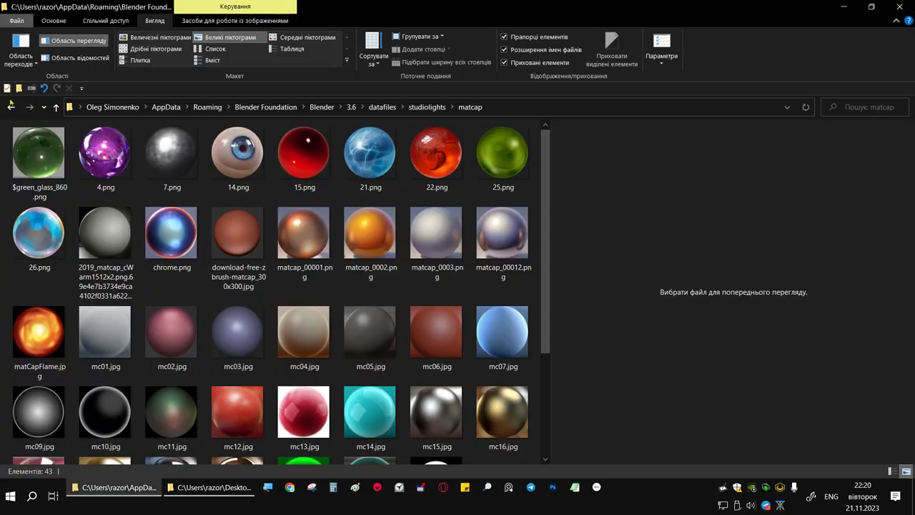
left_click(209, 487)
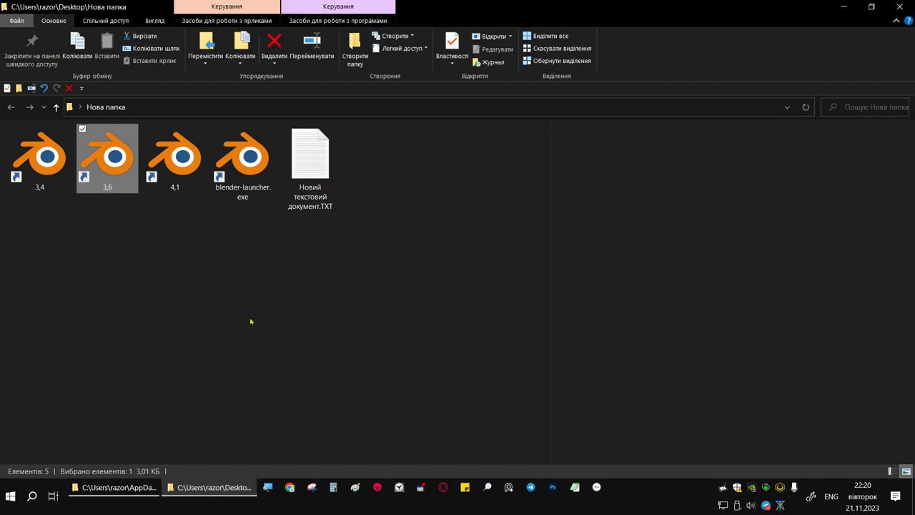
double_click(309, 154)
left_click(552, 85)
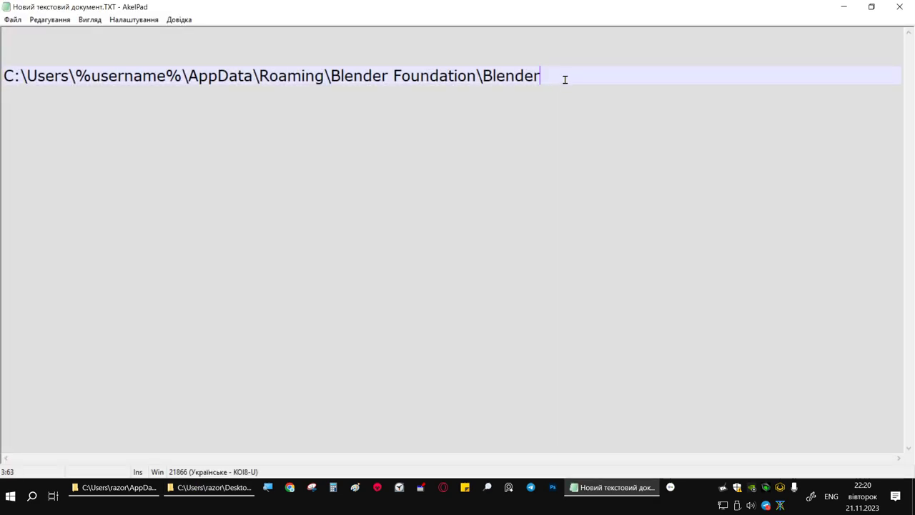
left_click_drag(565, 80, 4, 55)
In Explorer, go up four levels from the 3.6 matcap folder to Roaming\Blender Foundation\Blender.
left_click(106, 487)
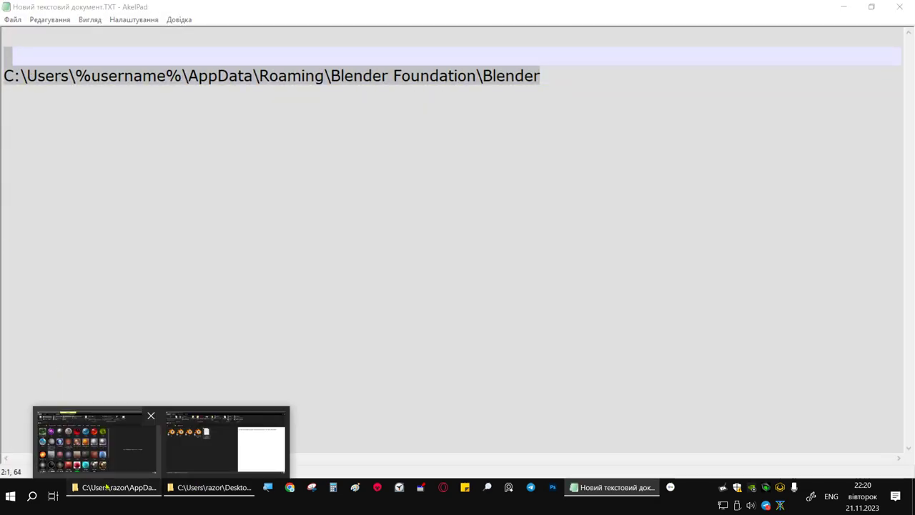
left_click(96, 439)
left_click(56, 108)
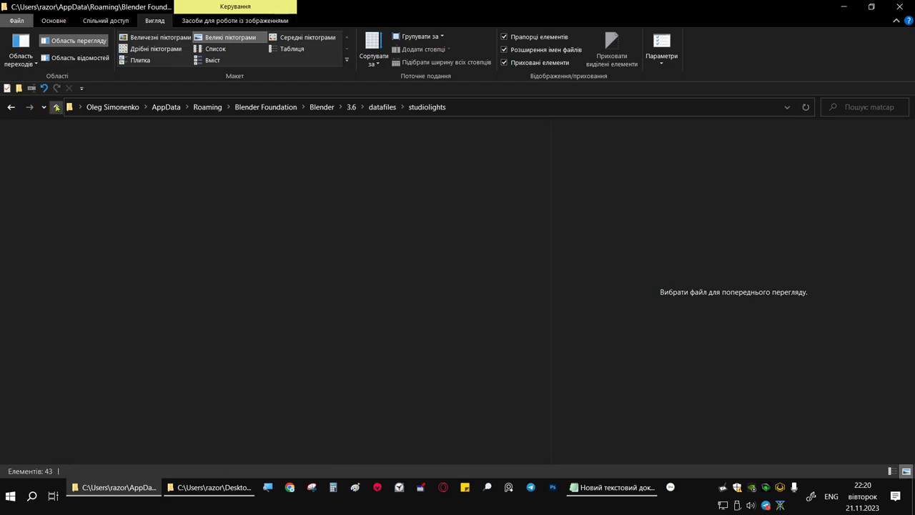
left_click(56, 107)
left_click(57, 107)
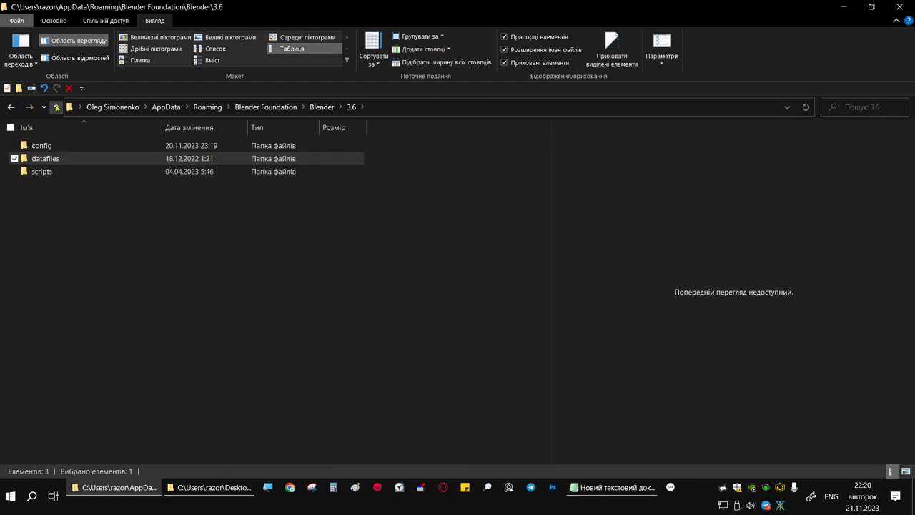
left_click(57, 107)
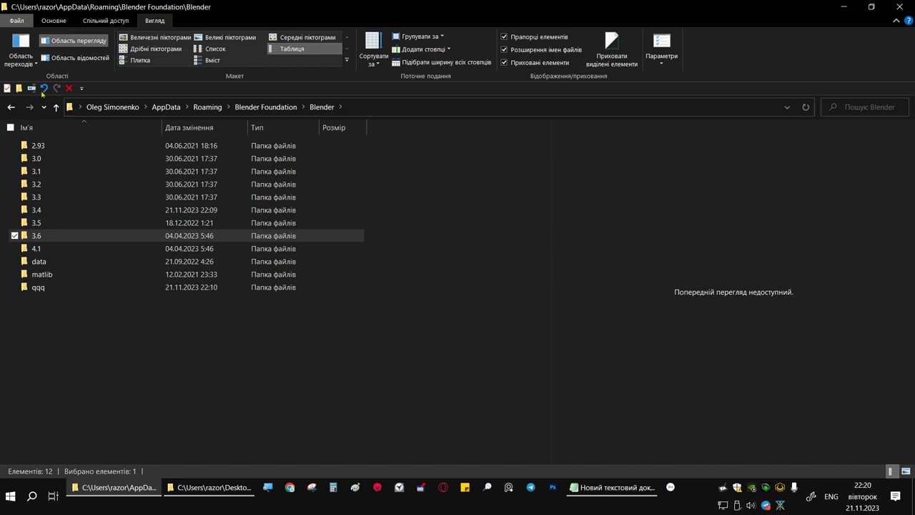